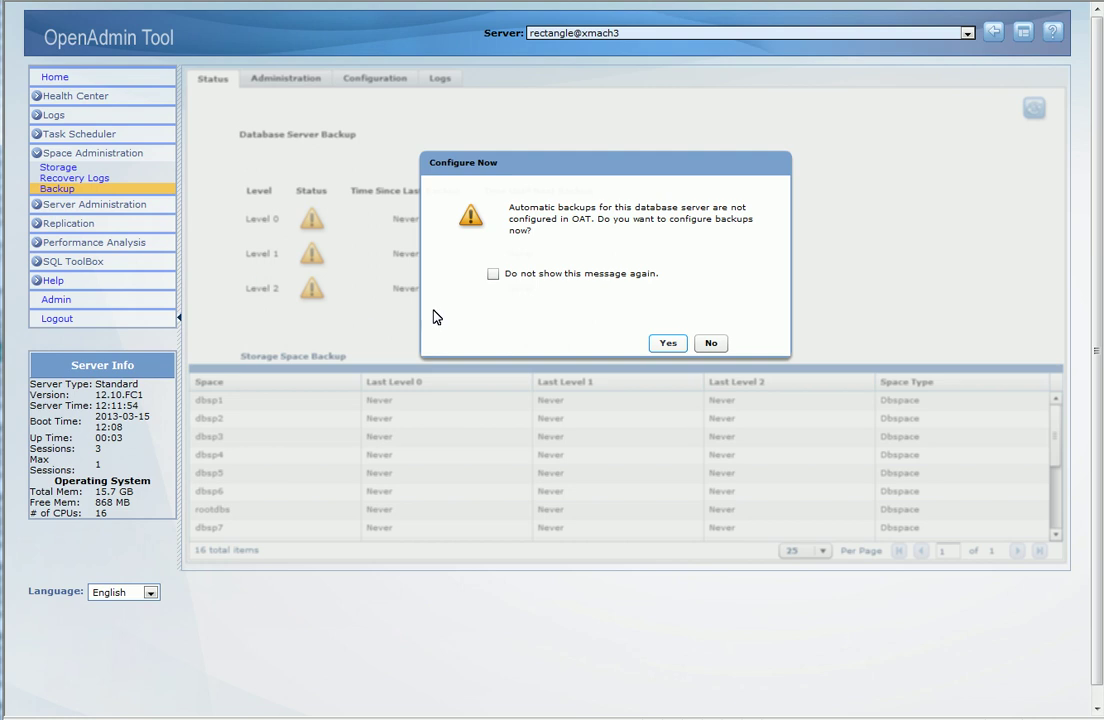
Start configuring automatic backups and choose ON-Bar as the backup utility
{"action": "left_click", "coordinate": [668, 344]}
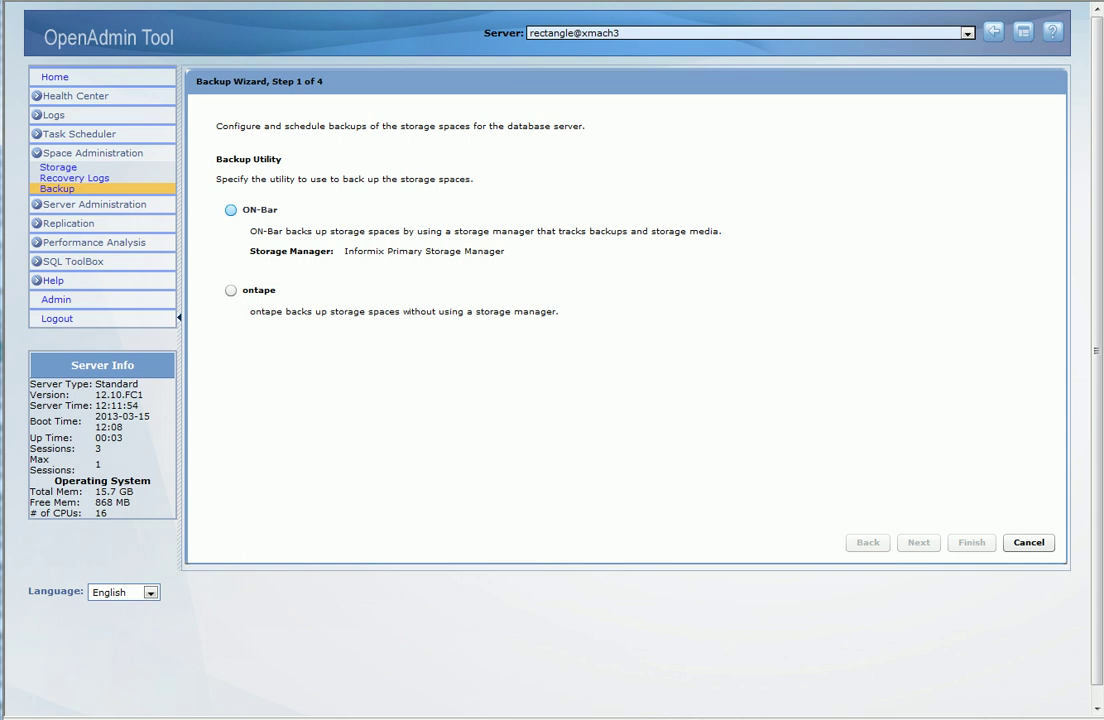
{"action": "left_click", "coordinate": [230, 210]}
{"action": "left_click", "coordinate": [916, 543]}
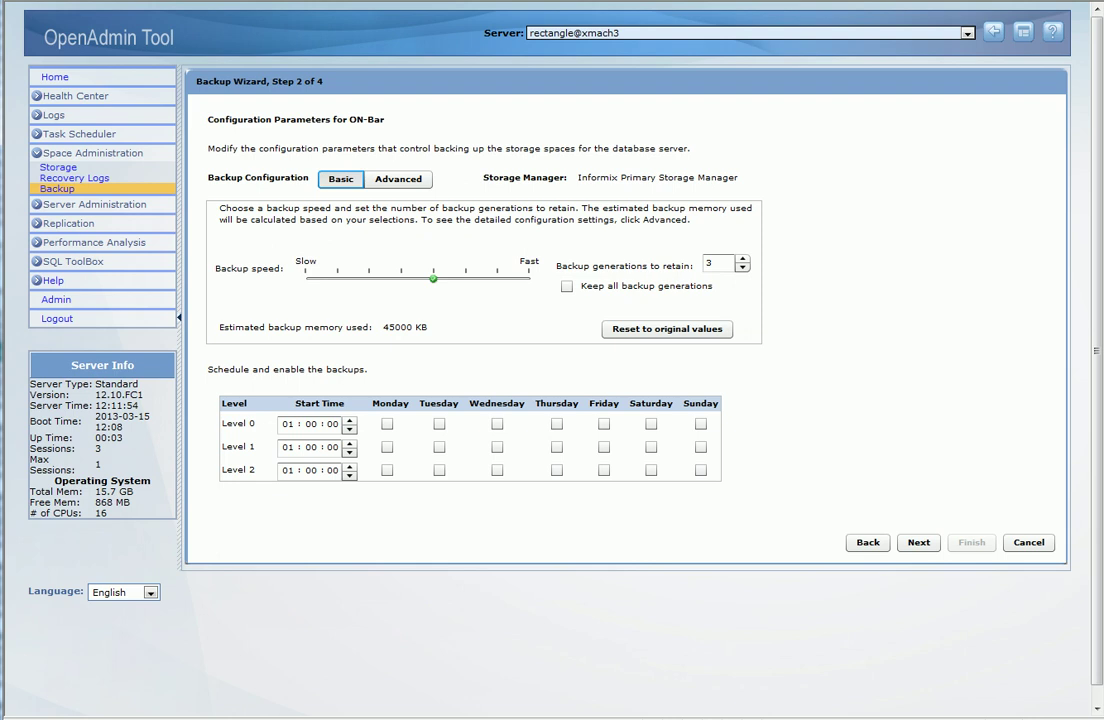
Raise the backup speed two notches, then adjust the detailed settings to a 300 KB buffer size and 10 parallel backup streams
{"action": "left_click", "coordinate": [497, 279]}
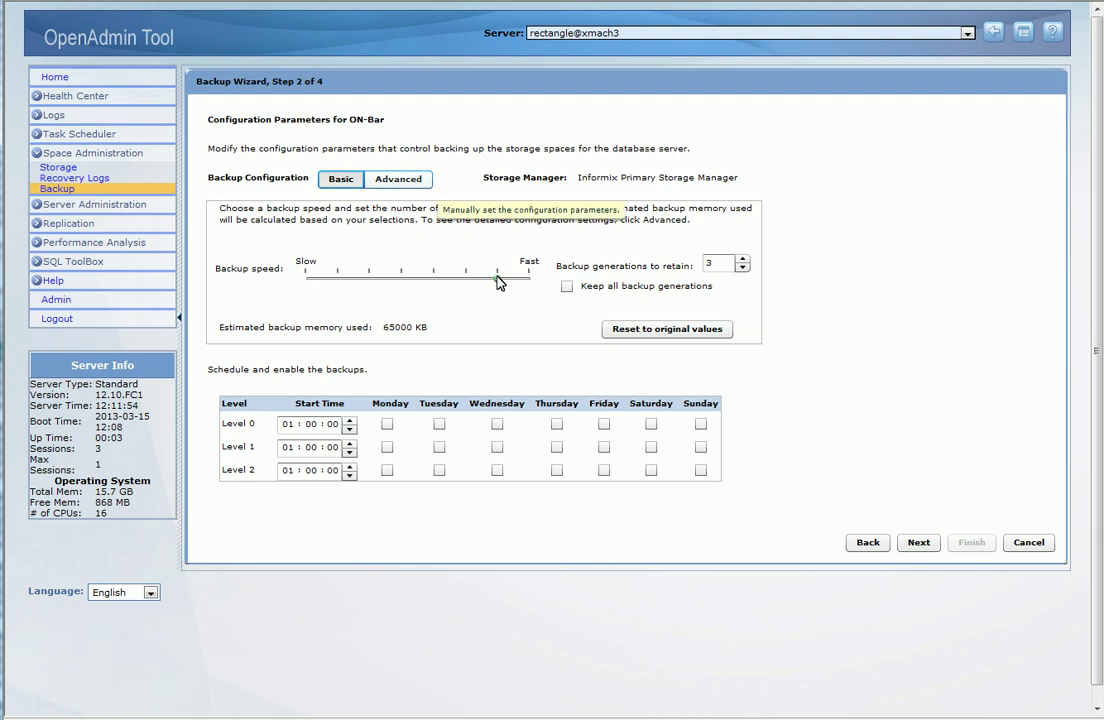
{"action": "left_click", "coordinate": [427, 187]}
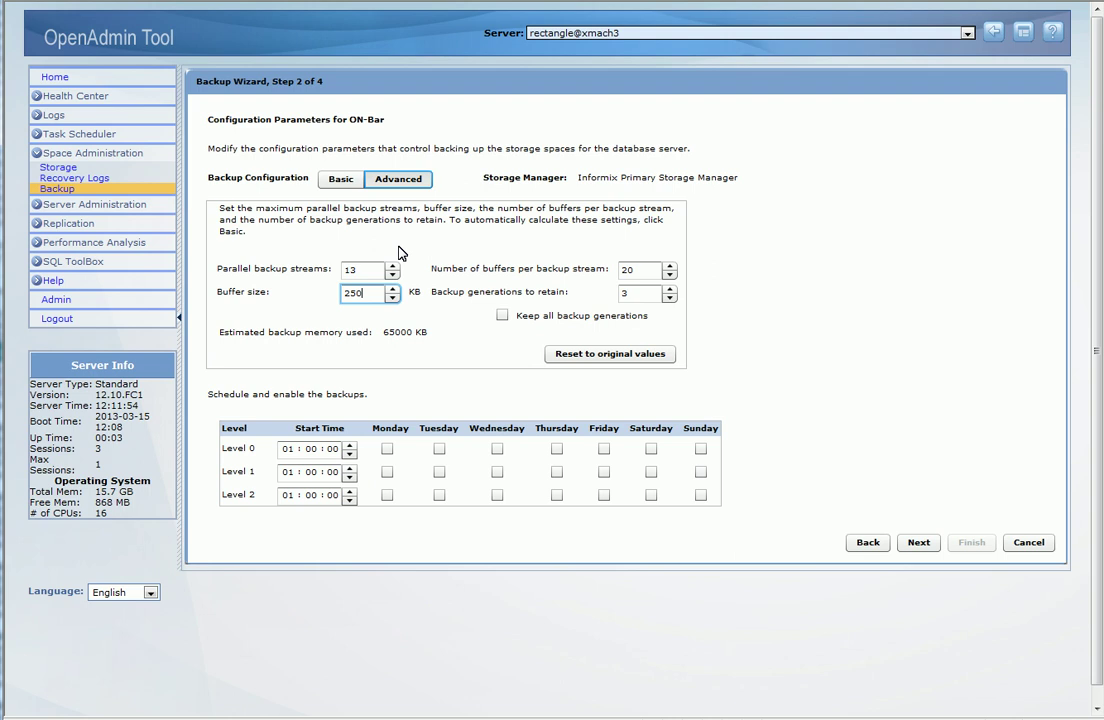
{"action": "double_click", "coordinate": [367, 293]}
{"action": "type", "text": "300"}
{"action": "left_click", "coordinate": [362, 270]}
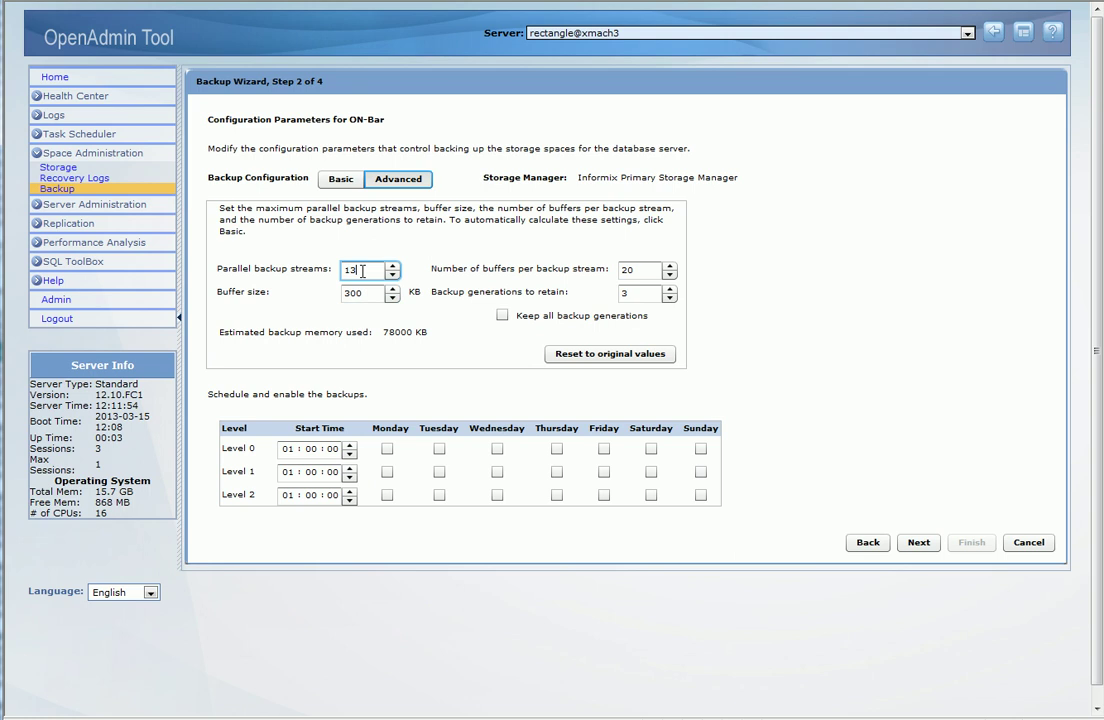
{"action": "key", "text": "BackSpace"}
{"action": "type", "text": "0"}
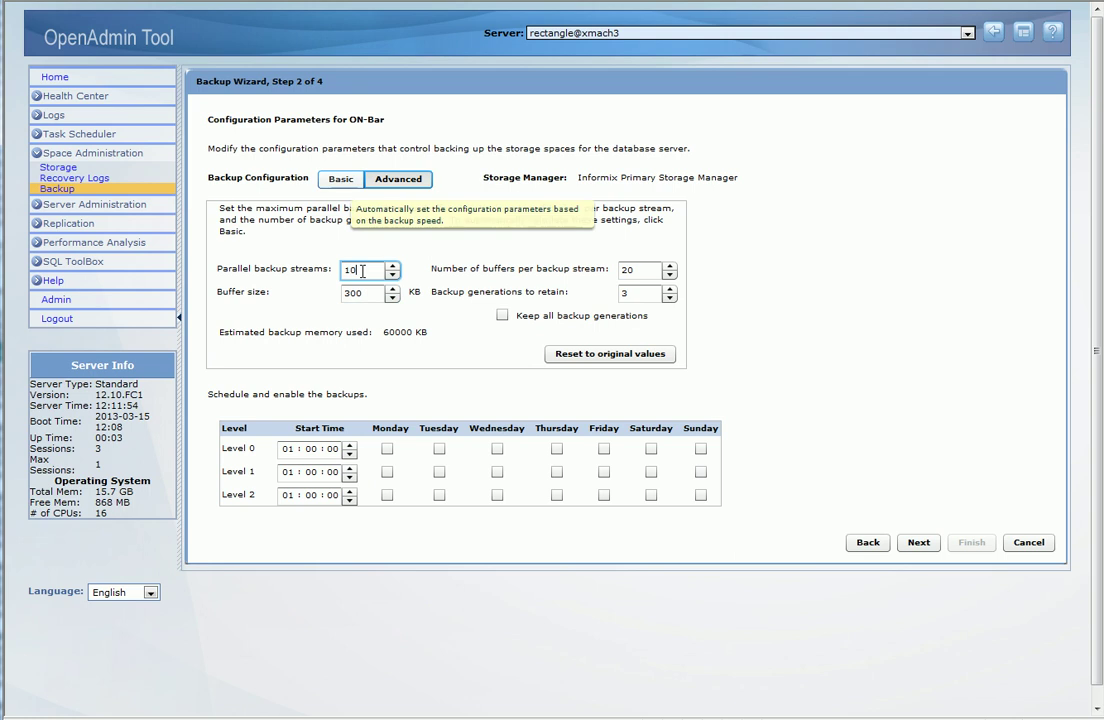
{"action": "left_click", "coordinate": [341, 182]}
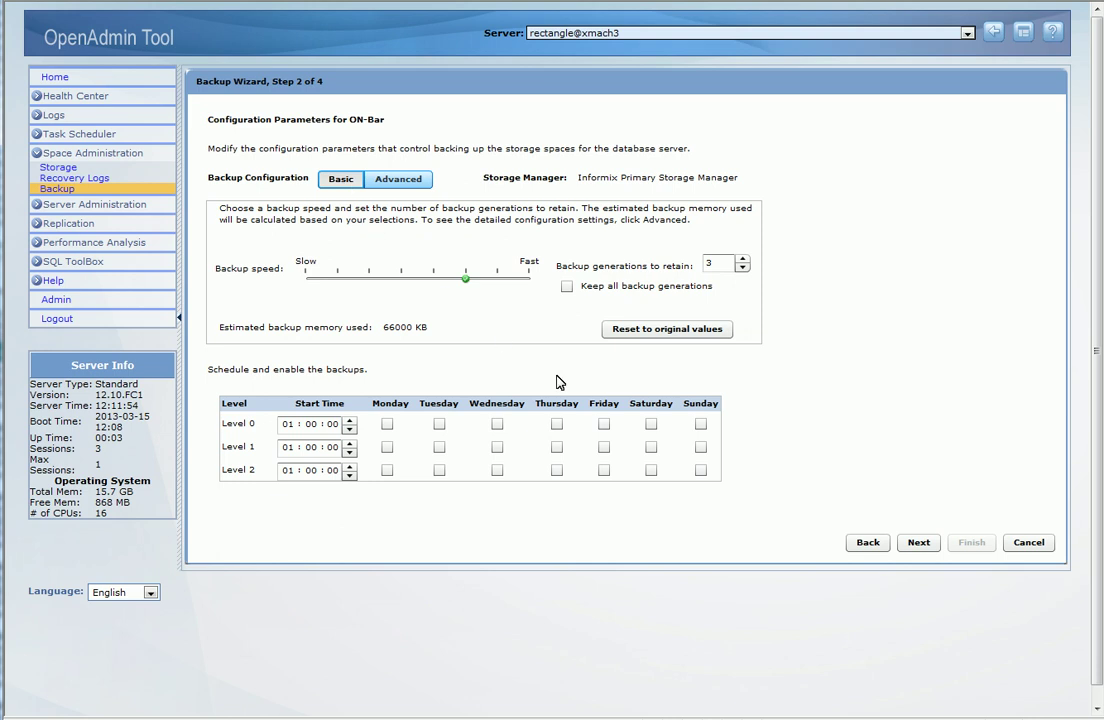
Enable level 0 backups on Saturday and level 1 backups on Tuesday with a 02:00:00 start time
{"action": "left_click", "coordinate": [651, 425]}
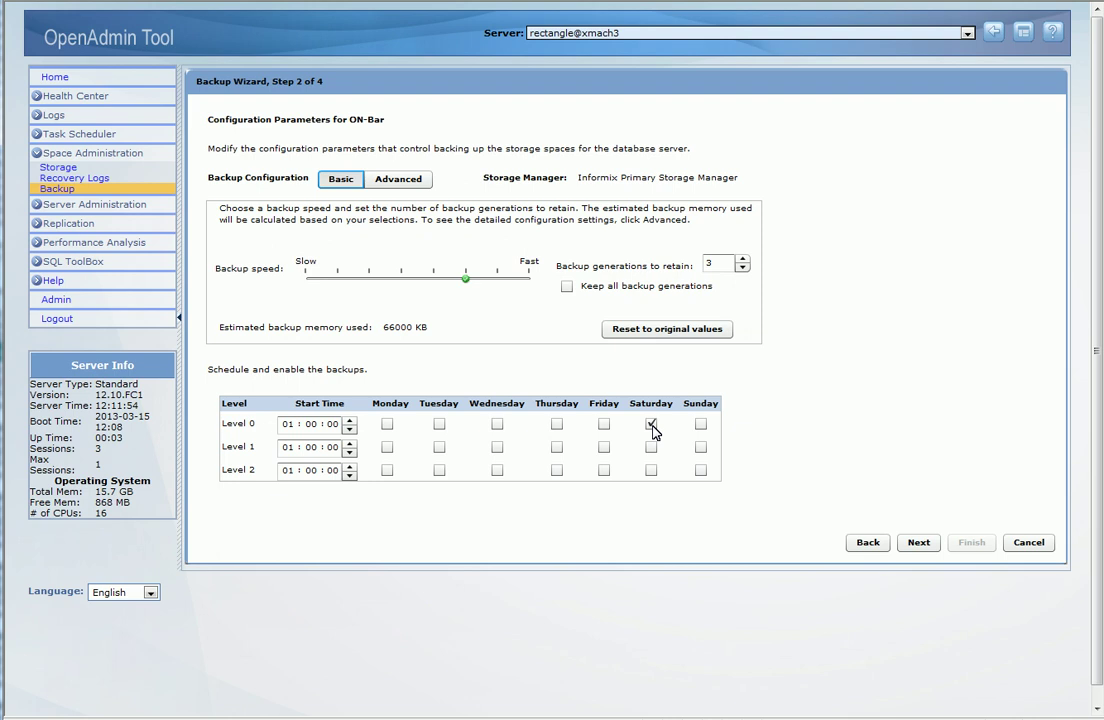
{"action": "left_click", "coordinate": [289, 448]}
{"action": "key", "text": "Up"}
{"action": "key", "text": "Tab"}
{"action": "key", "text": "Tab"}
{"action": "left_click", "coordinate": [440, 448]}
Review the ON-Bar backup configuration, save it and close the wizard
{"action": "left_click", "coordinate": [920, 543]}
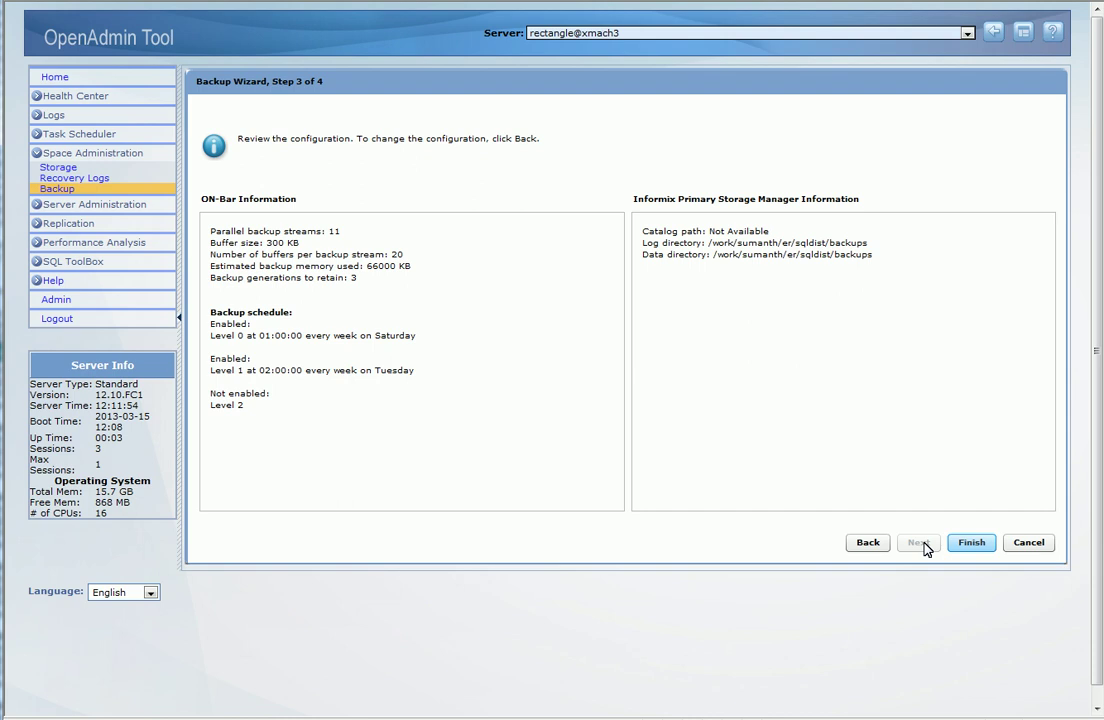
{"action": "left_click", "coordinate": [975, 545]}
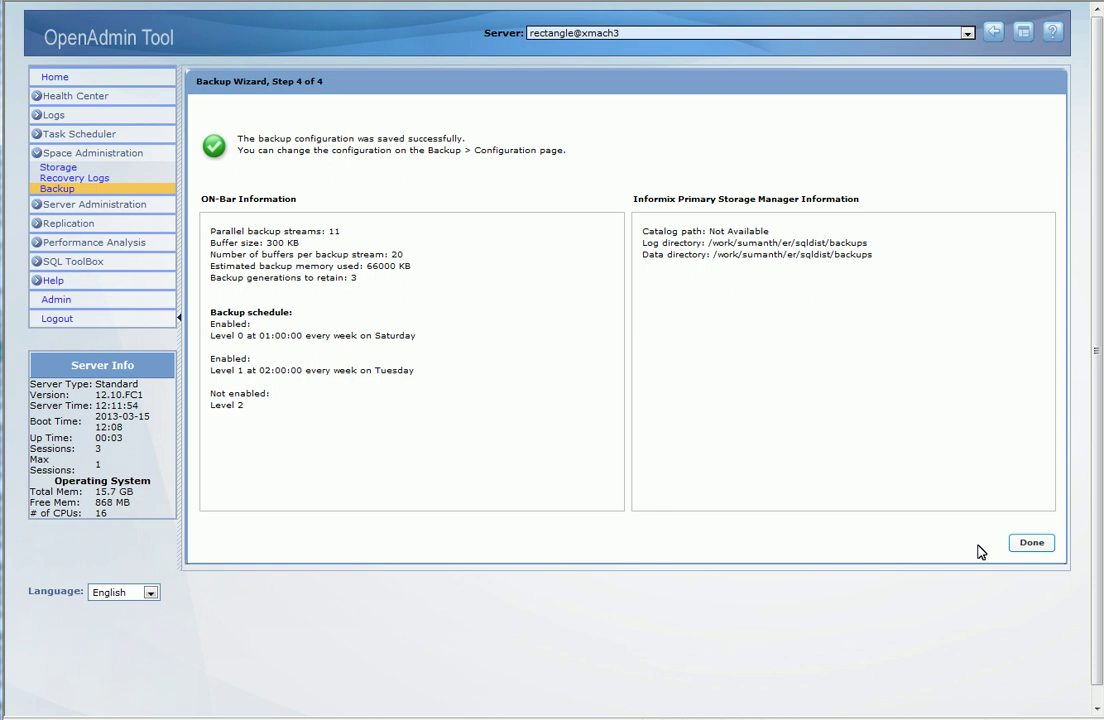
{"action": "left_click", "coordinate": [1033, 545]}
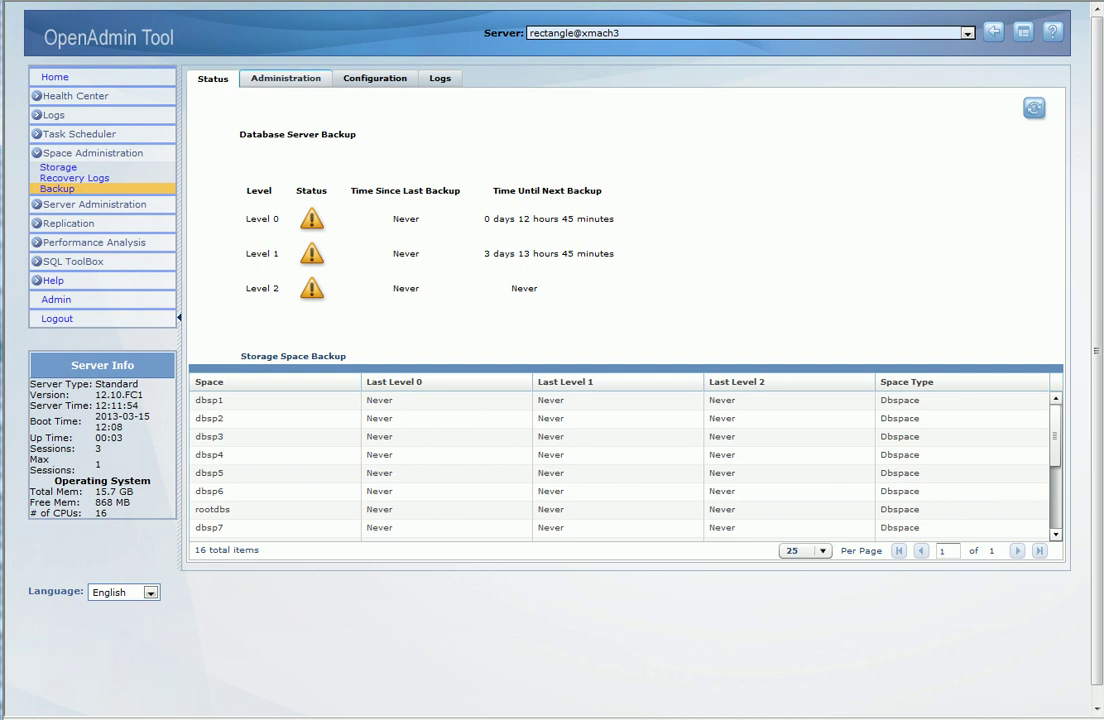
Submit an immediate level 0 backup of the database server and refresh the backup status
{"action": "left_click", "coordinate": [294, 79]}
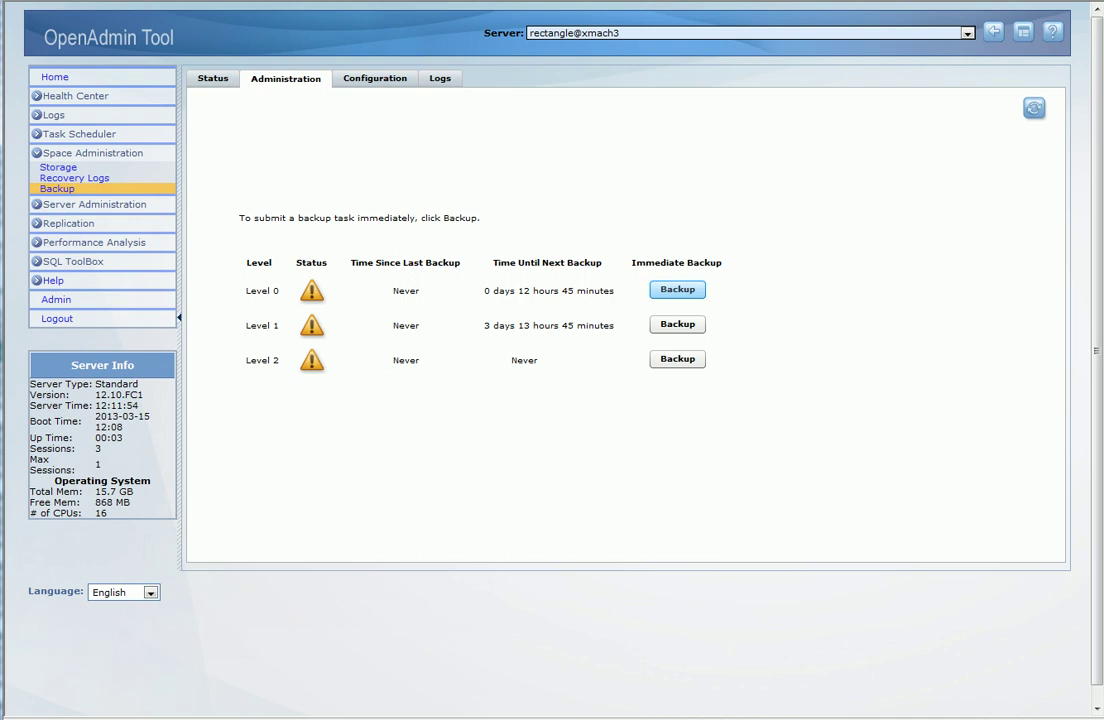
{"action": "left_click", "coordinate": [677, 290]}
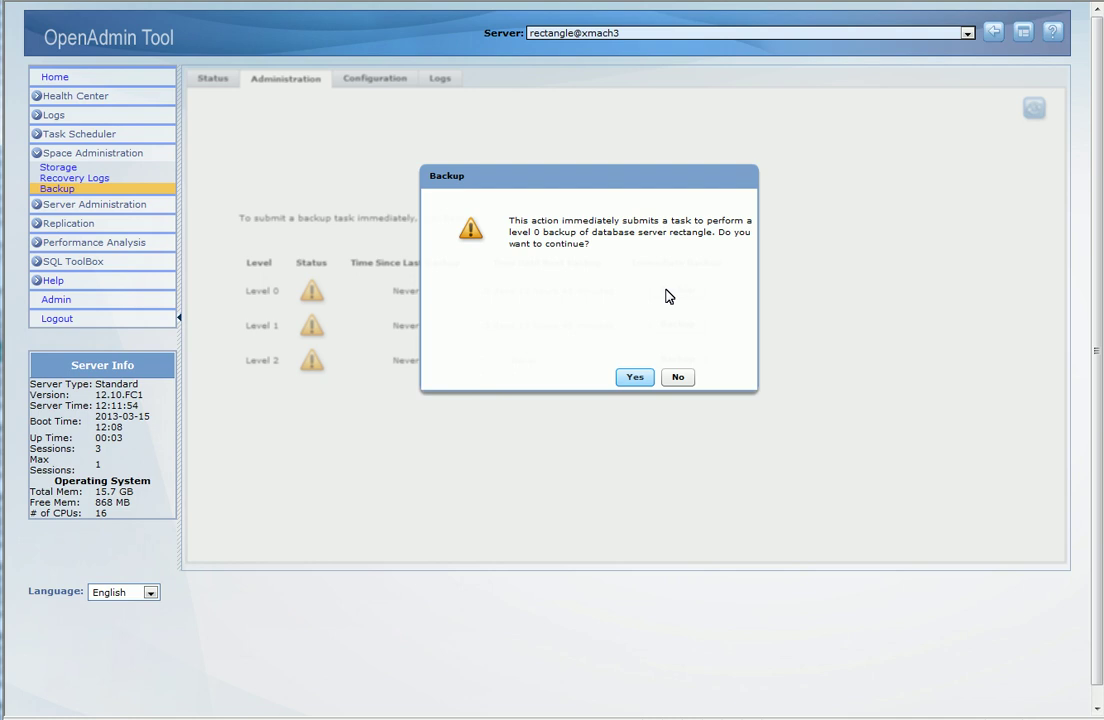
{"action": "left_click", "coordinate": [641, 377]}
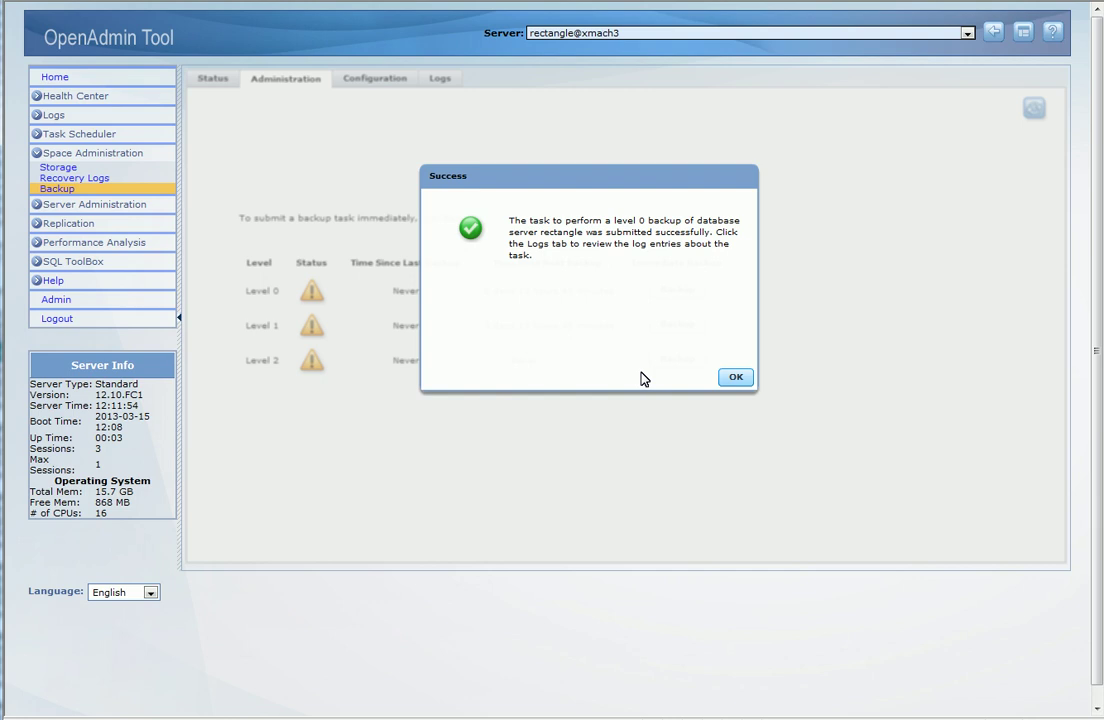
{"action": "left_click", "coordinate": [725, 377]}
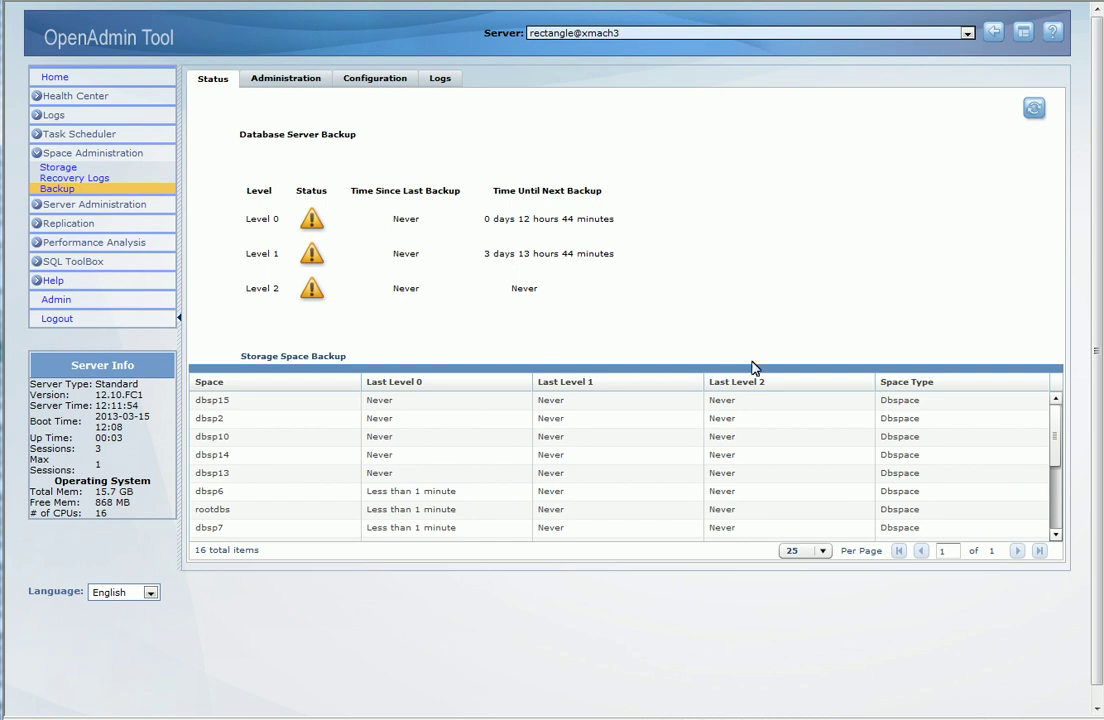
{"action": "left_click", "coordinate": [1032, 112]}
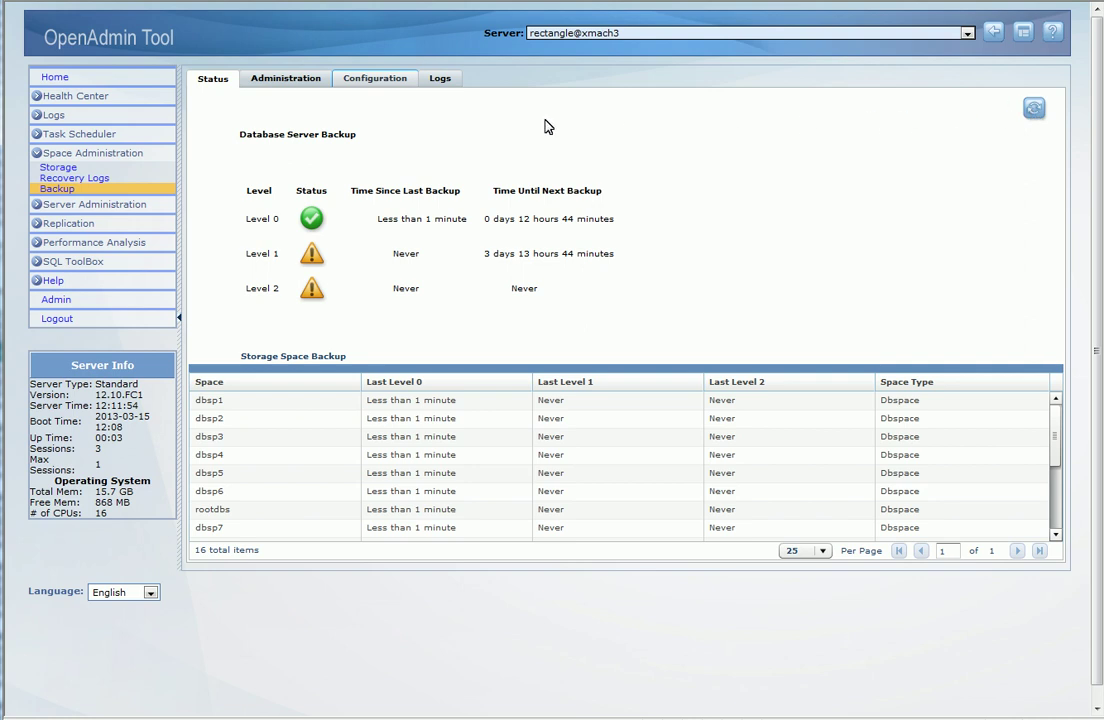
In the saved backup configuration, raise the backup speed one notch and schedule level 2 backups for Thursday at 03:00:00
{"action": "left_click", "coordinate": [378, 87]}
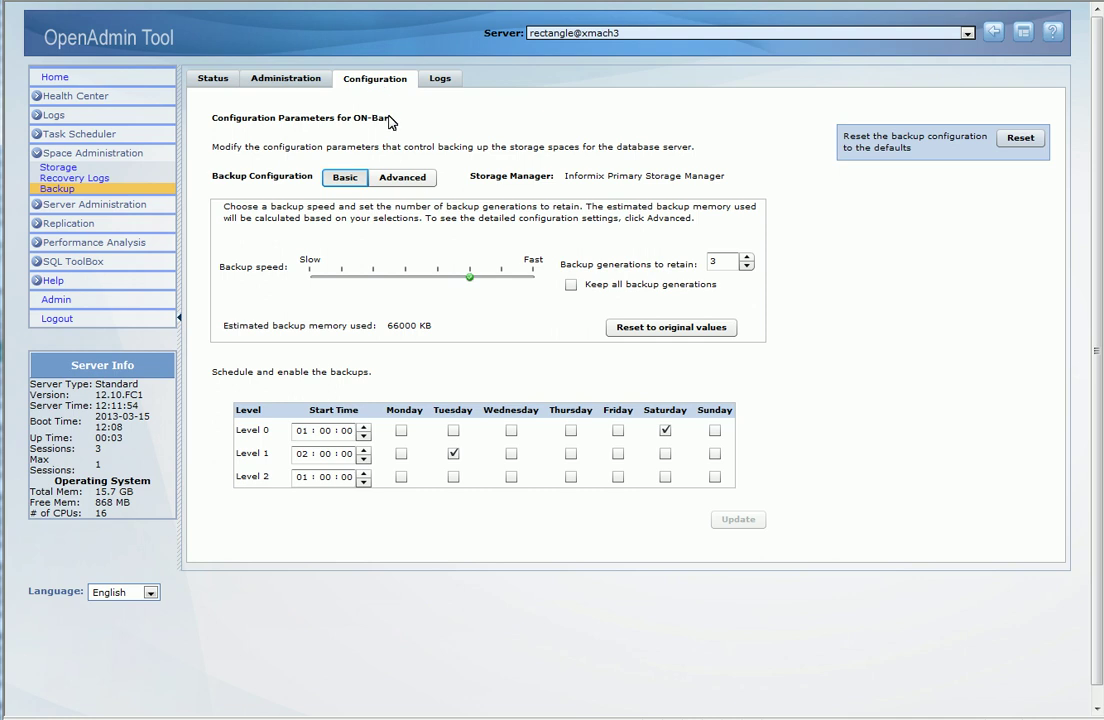
{"action": "left_click", "coordinate": [505, 279]}
{"action": "left_click", "coordinate": [302, 477]}
{"action": "type", "text": "0"}
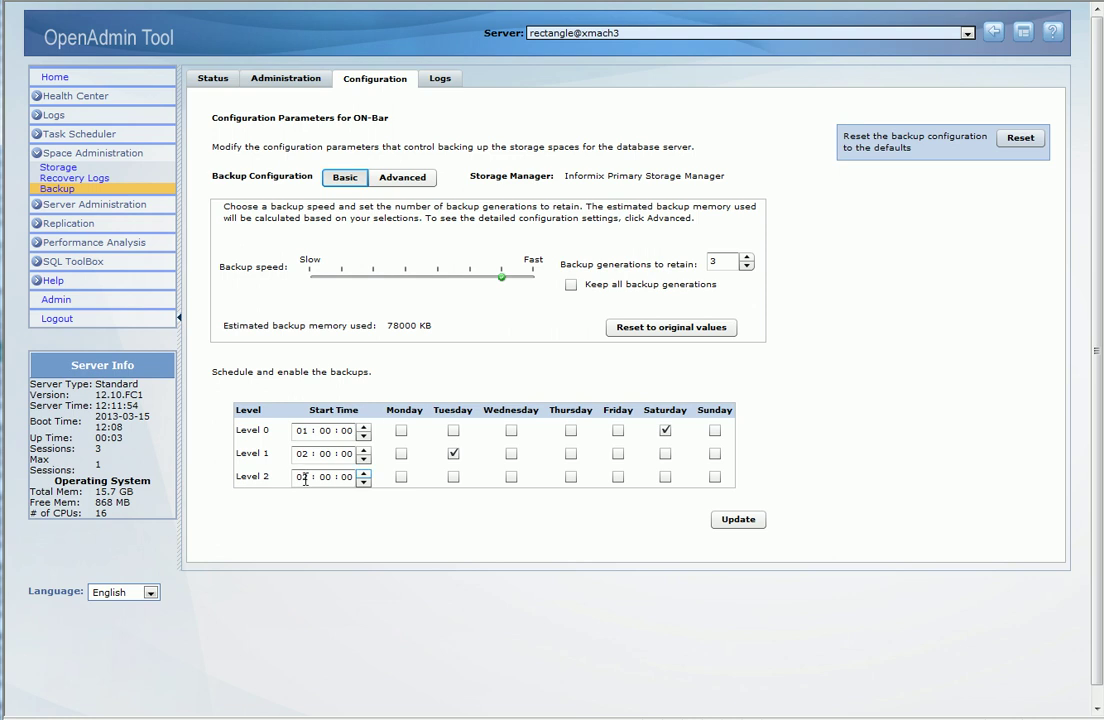
{"action": "type", "text": "2"}
{"action": "left_click", "coordinate": [364, 475]}
{"action": "left_click", "coordinate": [571, 478]}
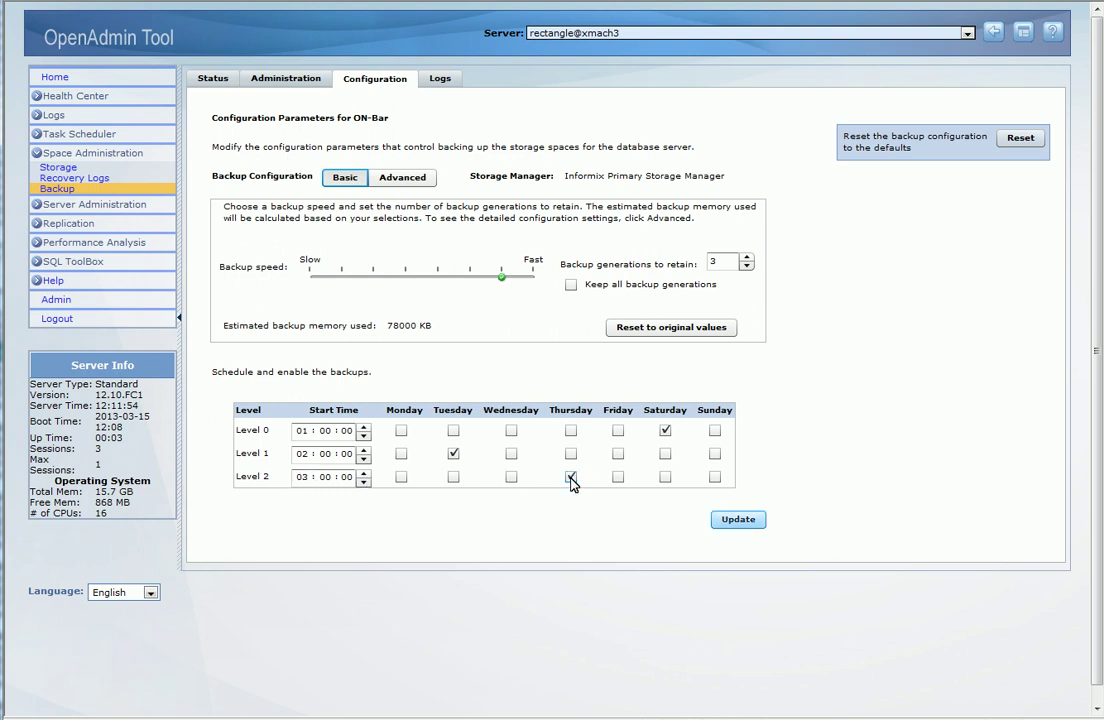
Apply the changed backup parameters and schedule to the server's backup configuration
{"action": "left_click", "coordinate": [737, 520]}
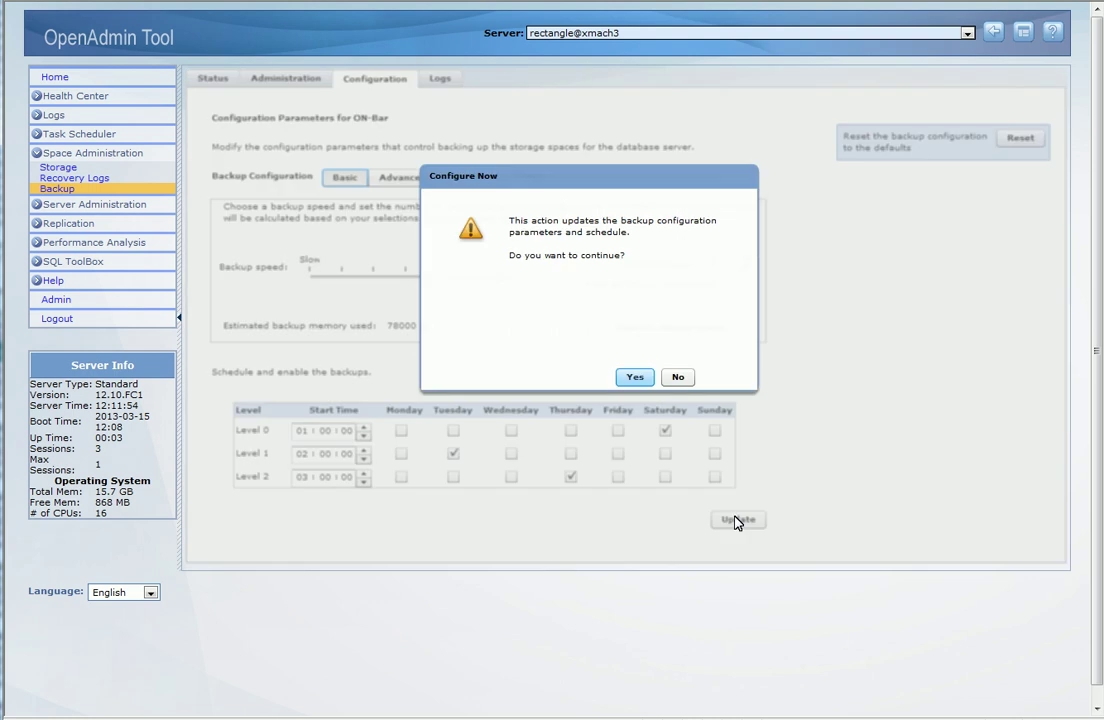
{"action": "left_click", "coordinate": [635, 378]}
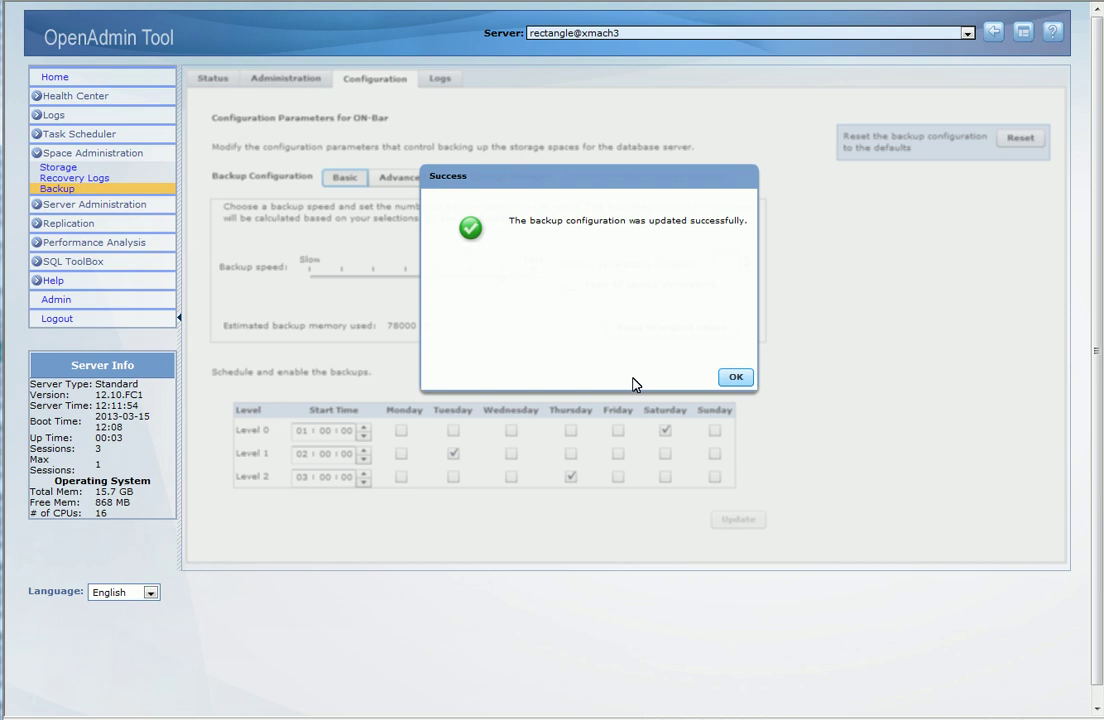
{"action": "left_click", "coordinate": [734, 378]}
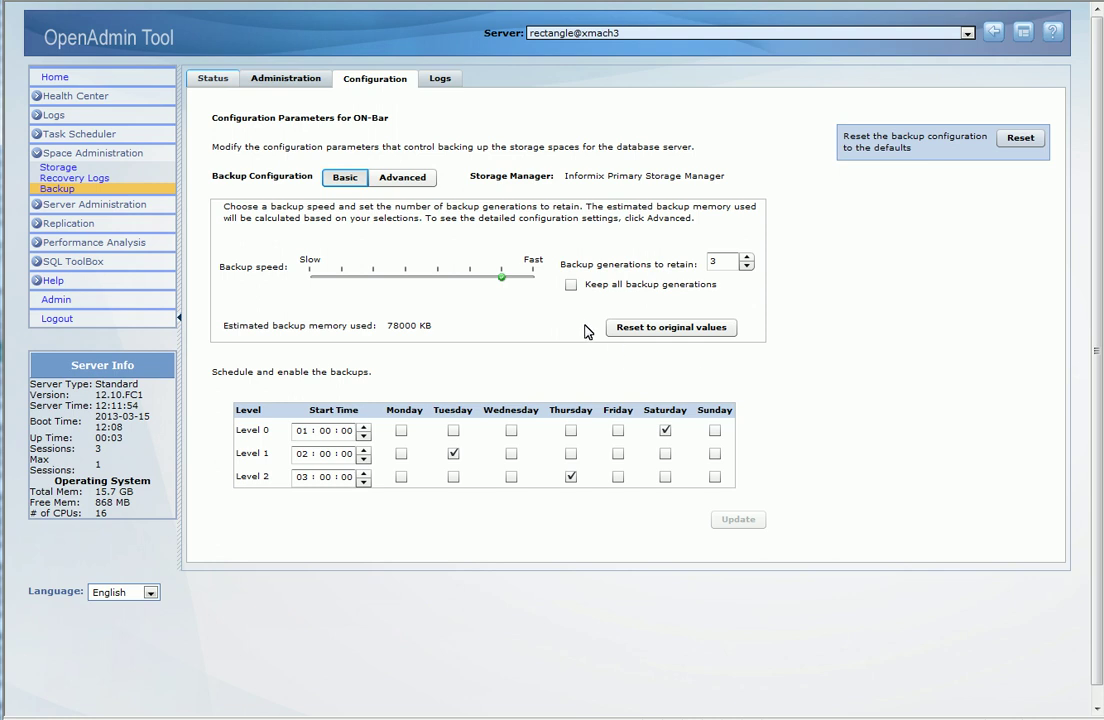
Check the backup status, then examine the command history and the OnBar activity log
{"action": "left_click", "coordinate": [213, 80]}
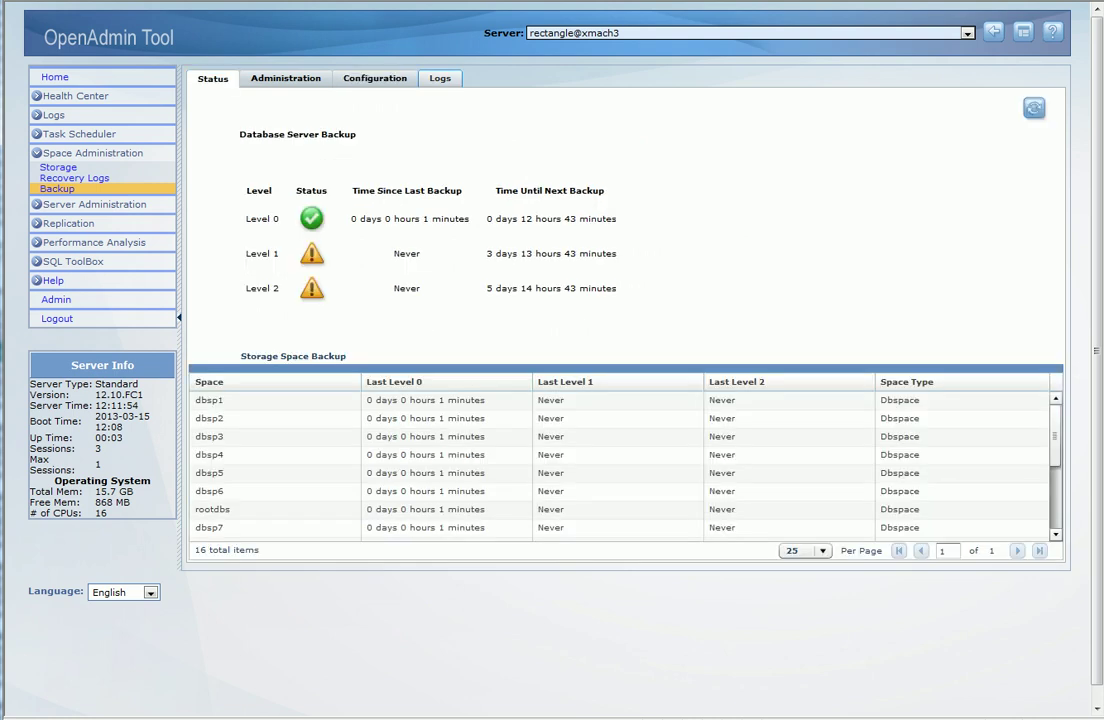
{"action": "left_click", "coordinate": [443, 80]}
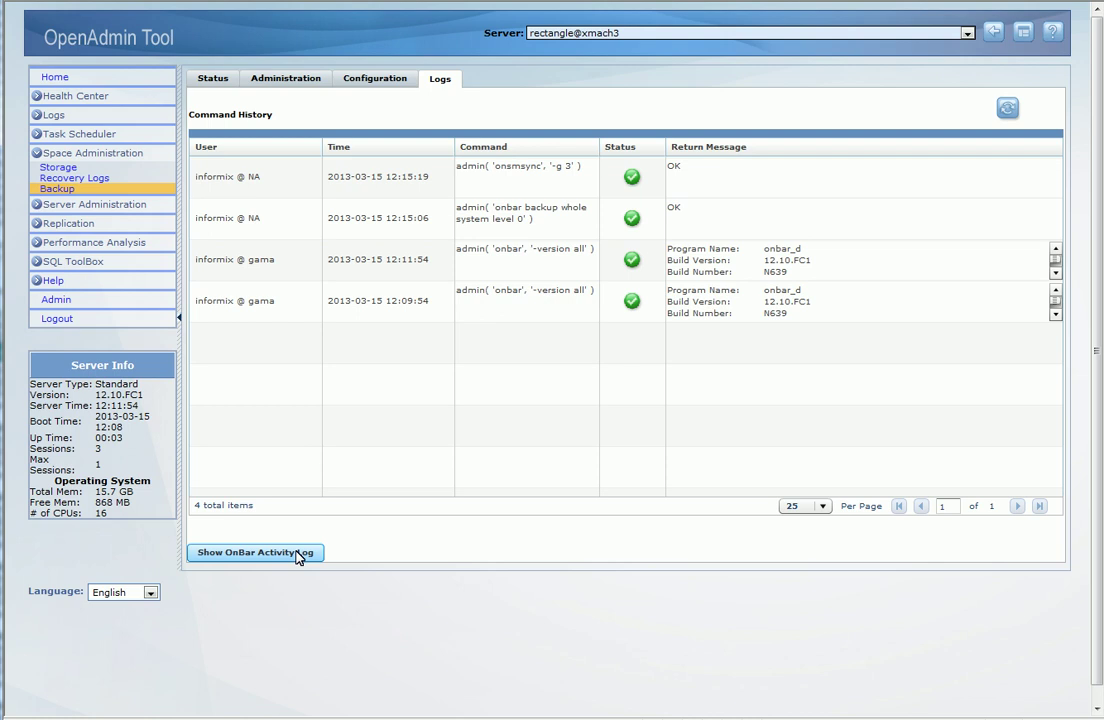
{"action": "left_click", "coordinate": [298, 555]}
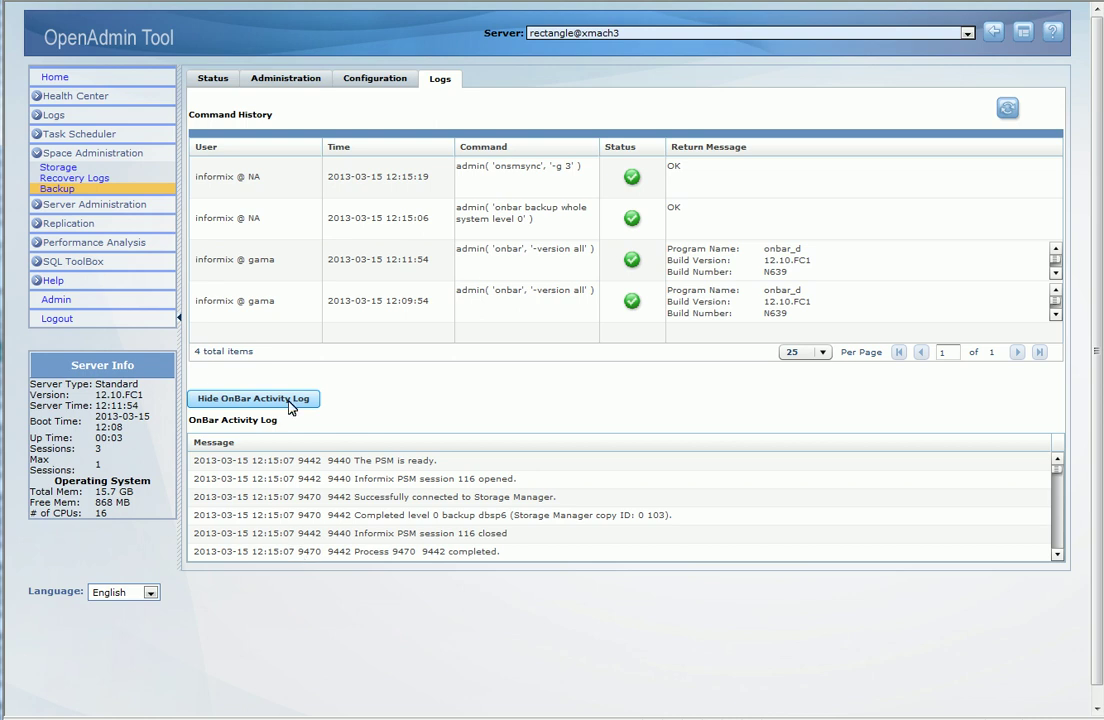
{"action": "left_click", "coordinate": [289, 399]}
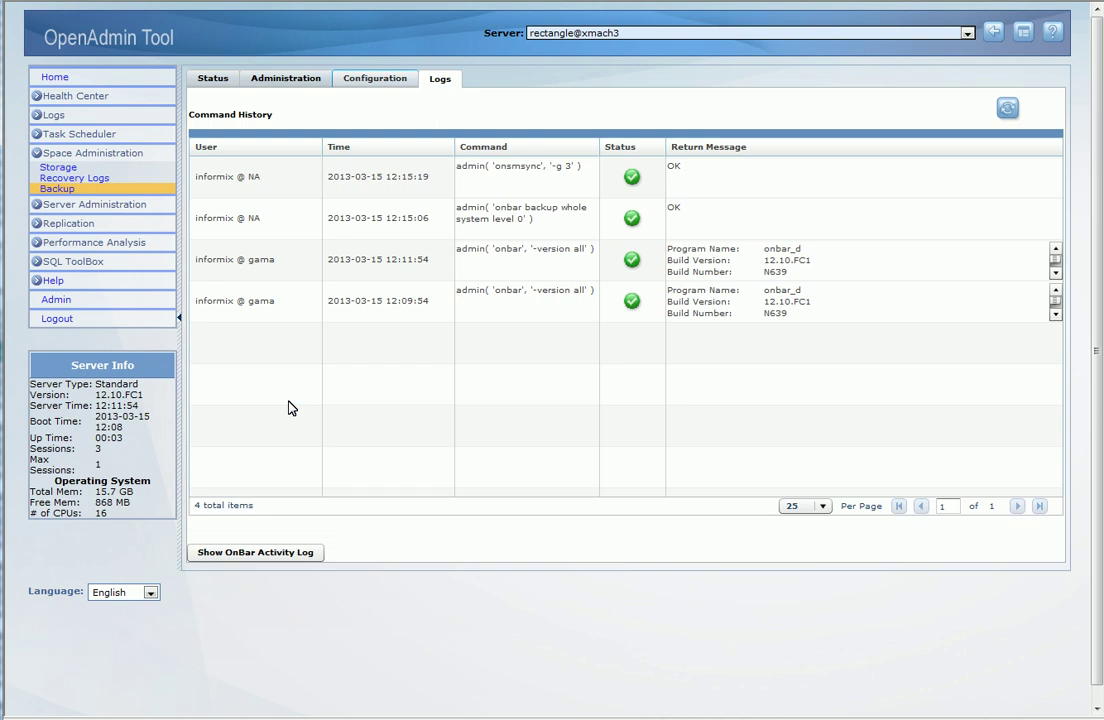
Reset the backup configuration to the defaults
{"action": "left_click", "coordinate": [368, 80]}
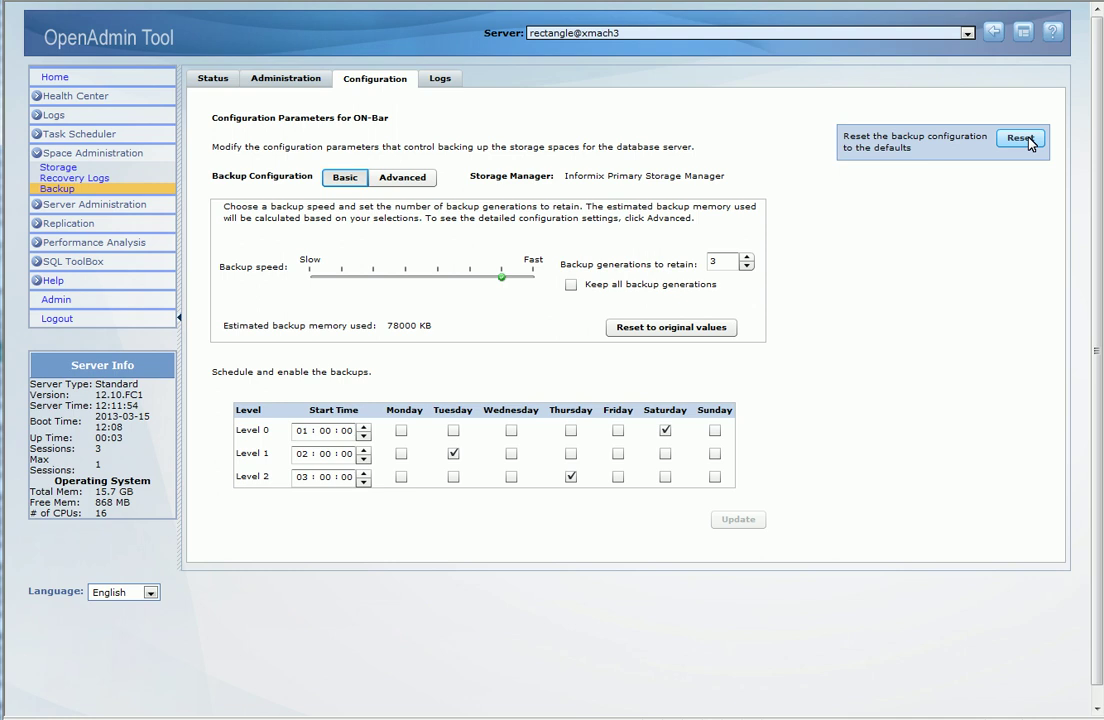
{"action": "left_click", "coordinate": [1020, 139]}
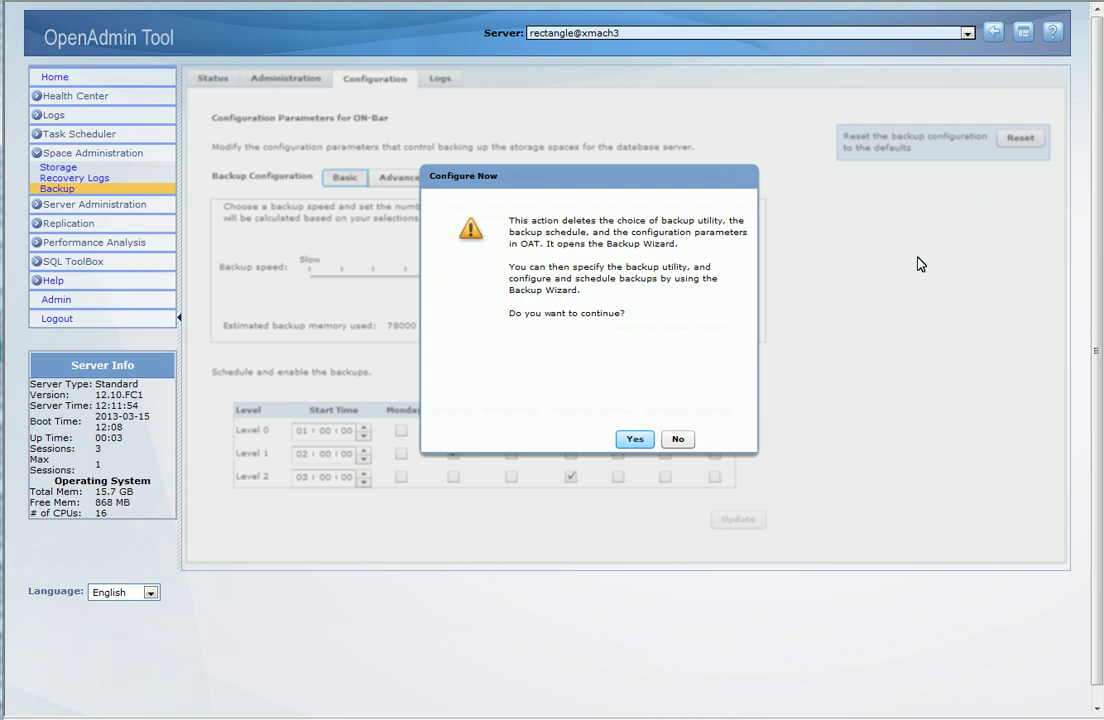
{"action": "left_click", "coordinate": [635, 439]}
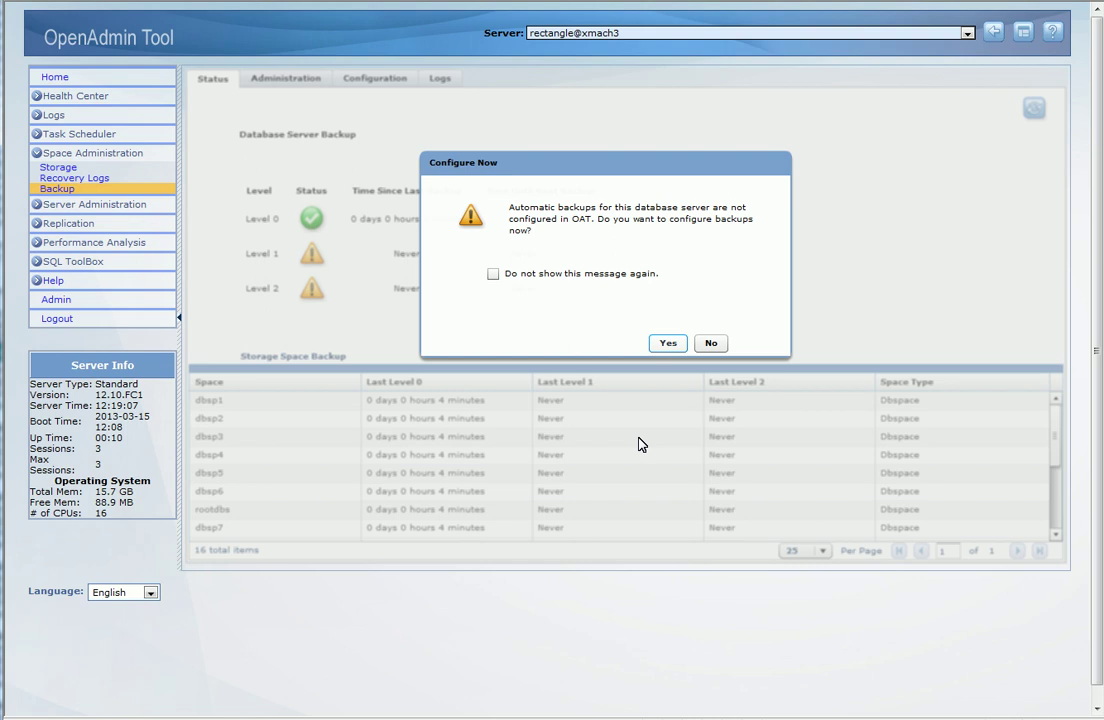
Begin a new backup configuration and choose ontape as the backup utility
{"action": "left_click", "coordinate": [668, 344]}
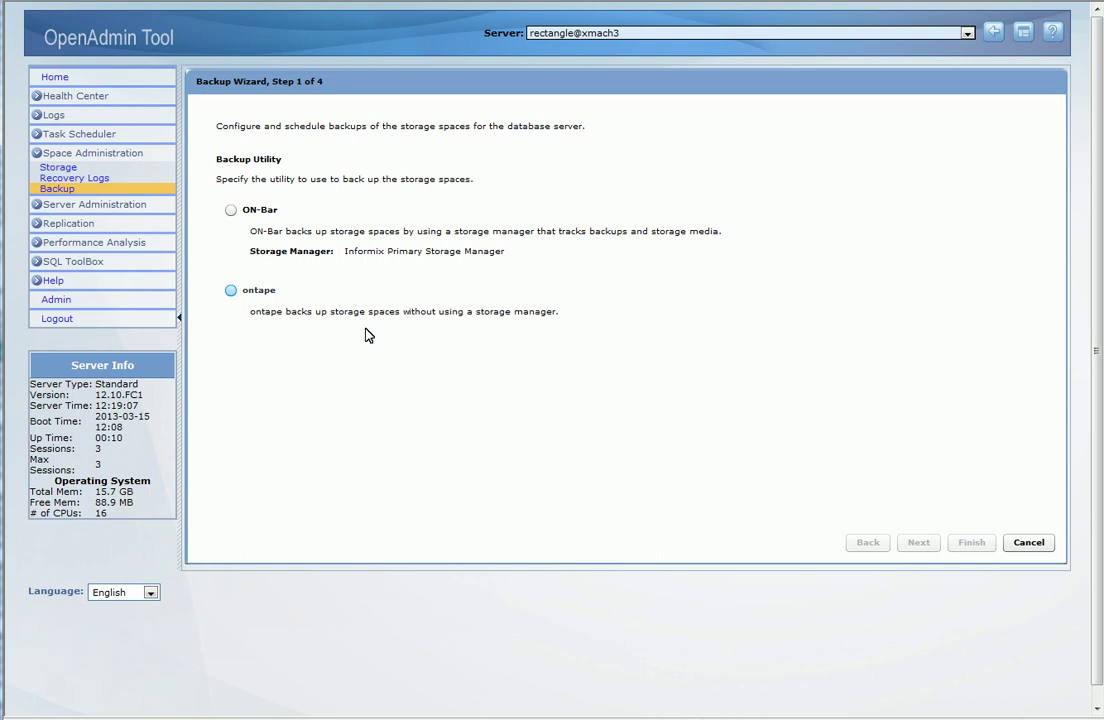
{"action": "left_click", "coordinate": [231, 292]}
{"action": "left_click", "coordinate": [919, 543]}
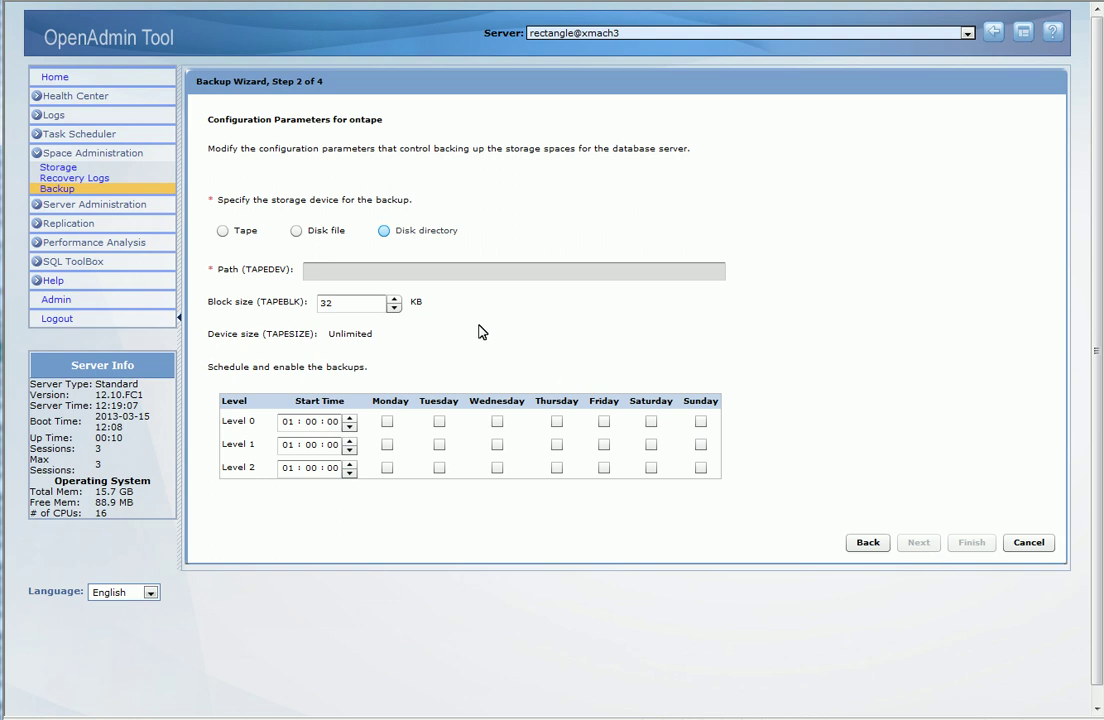
Use a disk directory as the ontape storage device with the path /work/backups
{"action": "left_click", "coordinate": [384, 231]}
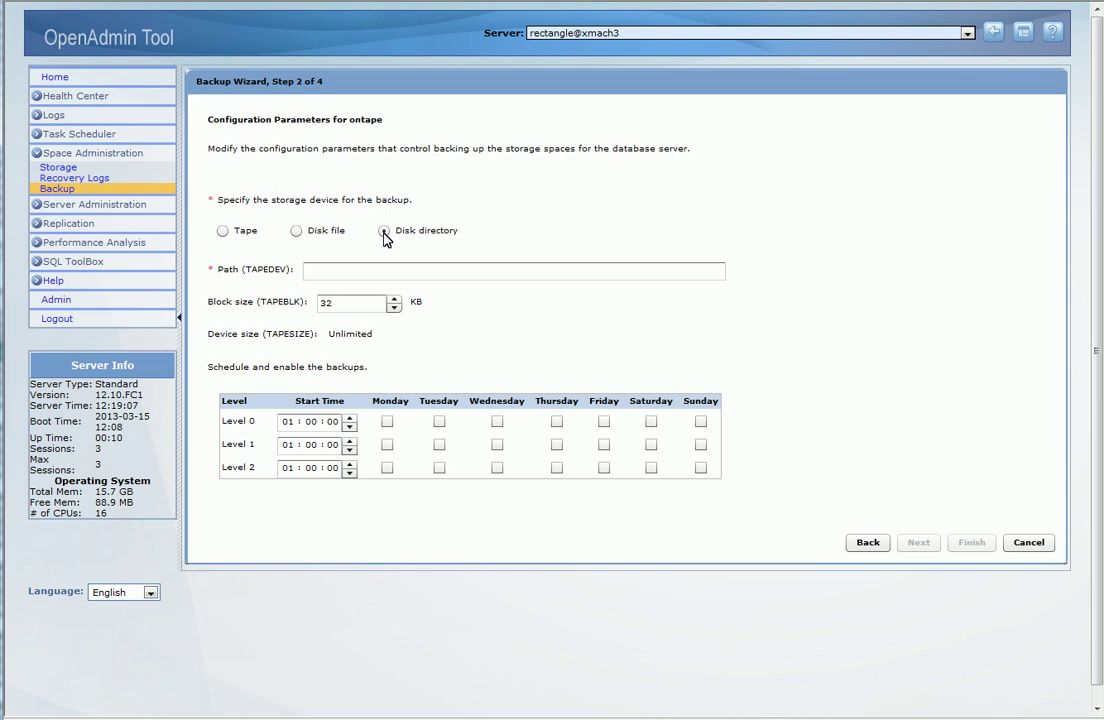
{"action": "left_click", "coordinate": [384, 231]}
{"action": "left_click", "coordinate": [382, 271]}
{"action": "type", "text": "/work/backups"}
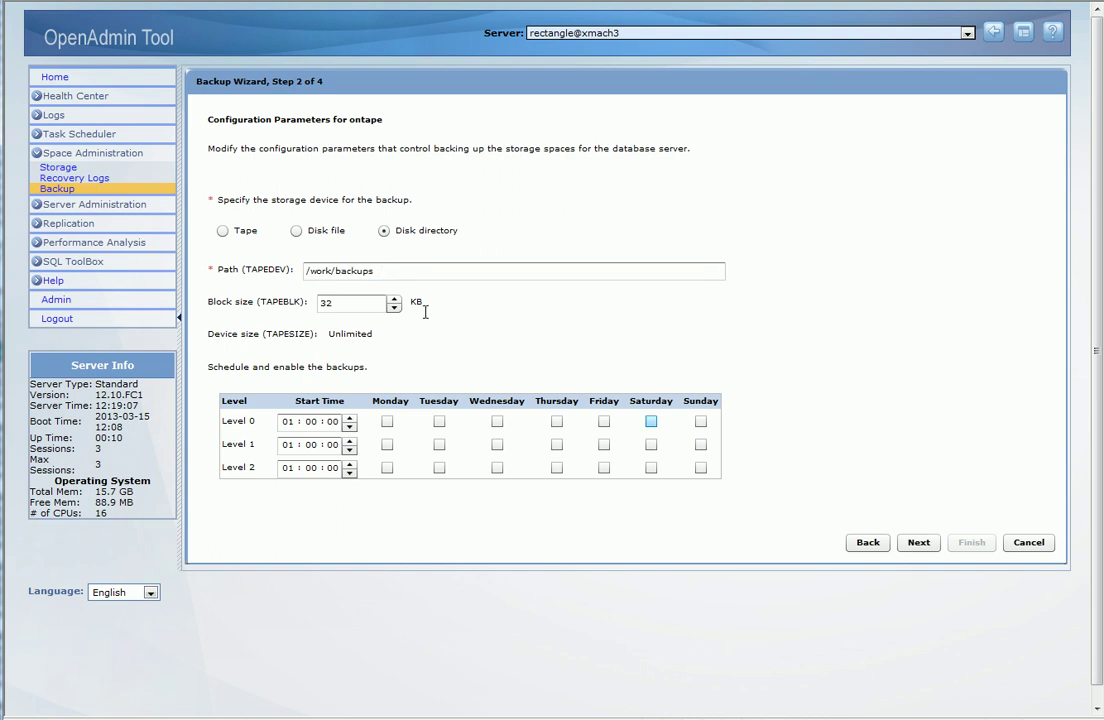
Enable level 0 backups on Saturday and level 1 on Tuesday at 02:00:00, then save the ontape configuration
{"action": "left_click", "coordinate": [651, 422]}
{"action": "left_click", "coordinate": [439, 445]}
{"action": "left_click", "coordinate": [349, 441]}
{"action": "left_click", "coordinate": [349, 441]}
{"action": "left_click", "coordinate": [349, 447]}
{"action": "key", "text": "Tab"}
{"action": "left_click", "coordinate": [913, 548]}
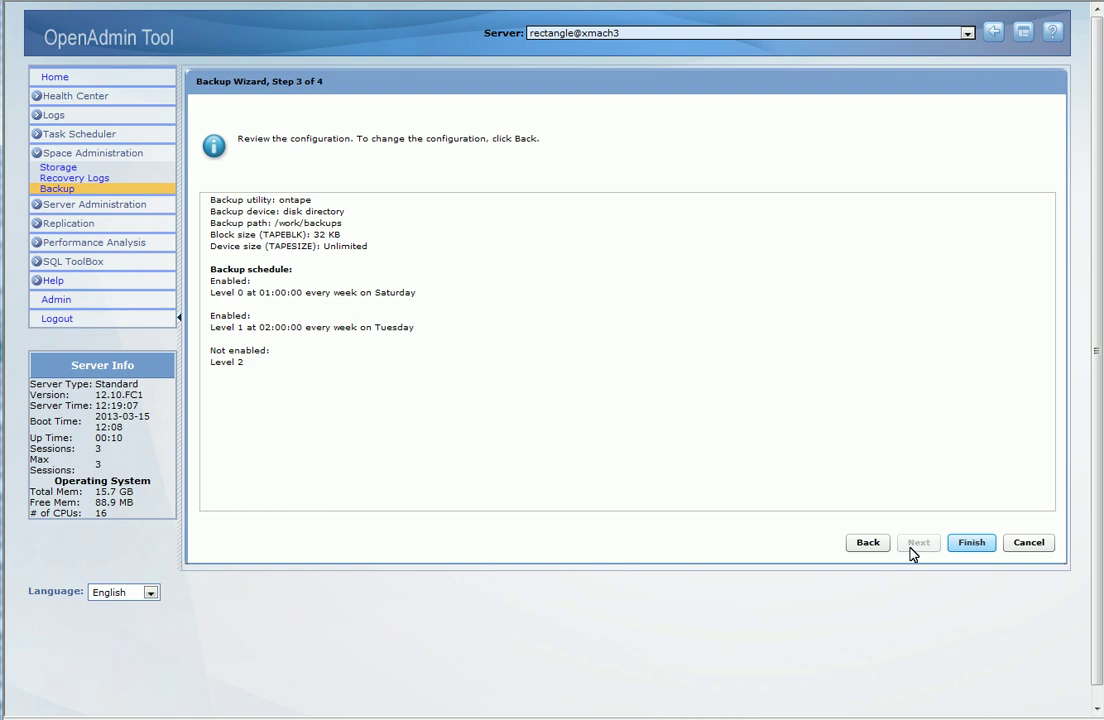
{"action": "left_click", "coordinate": [972, 543]}
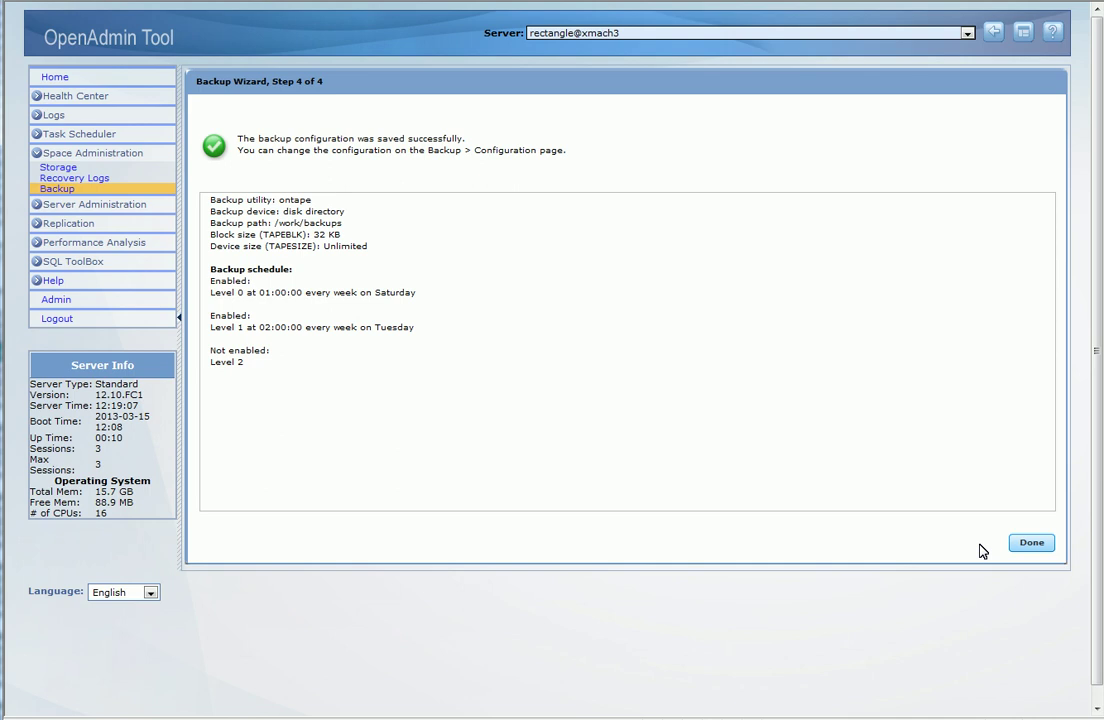
Leave the finished backup wizard and try an immediate level 1 backup of the database server, checking its entry in the command history
{"action": "left_click", "coordinate": [1031, 543]}
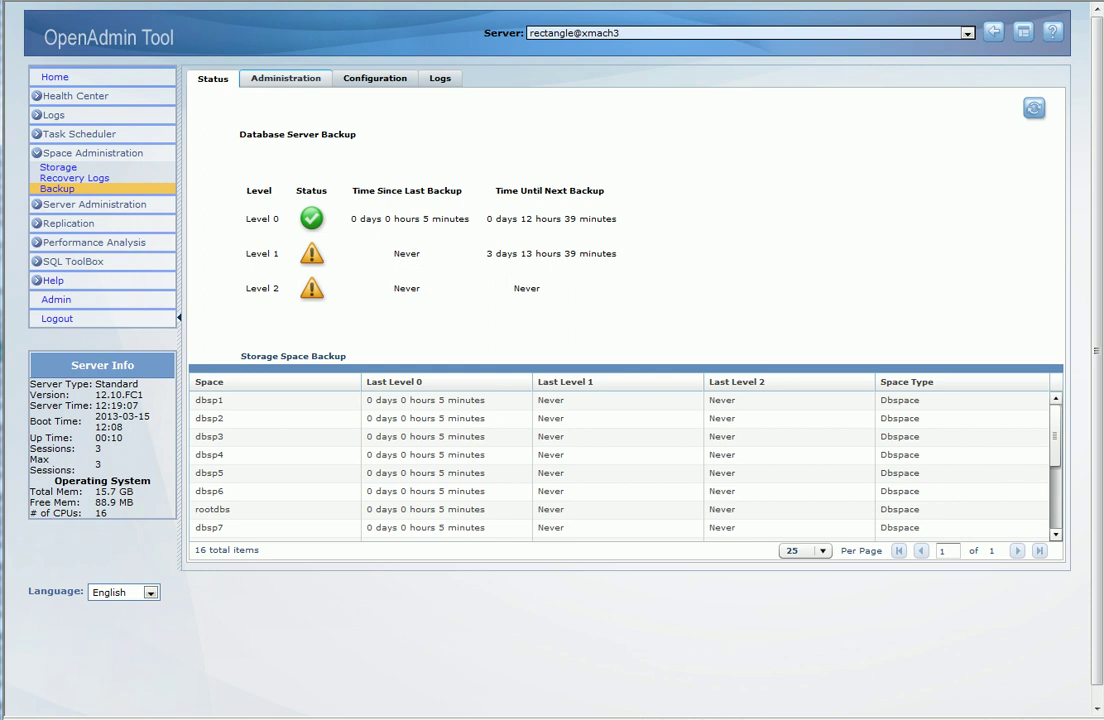
{"action": "left_click", "coordinate": [294, 80]}
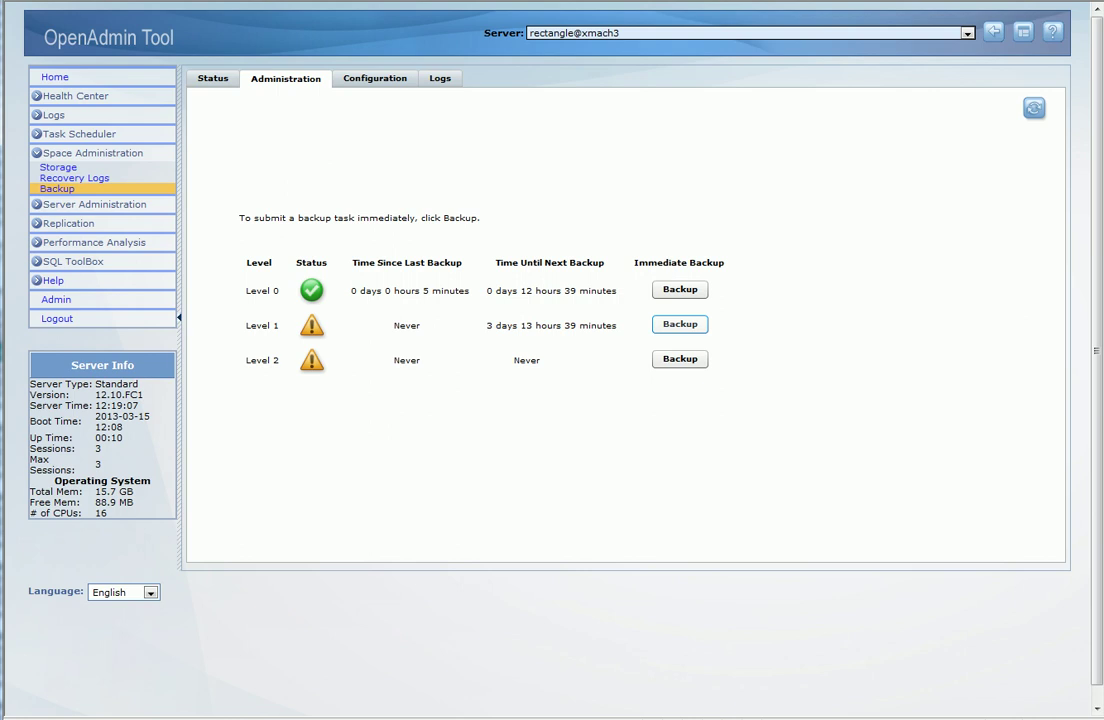
{"action": "left_click", "coordinate": [682, 325]}
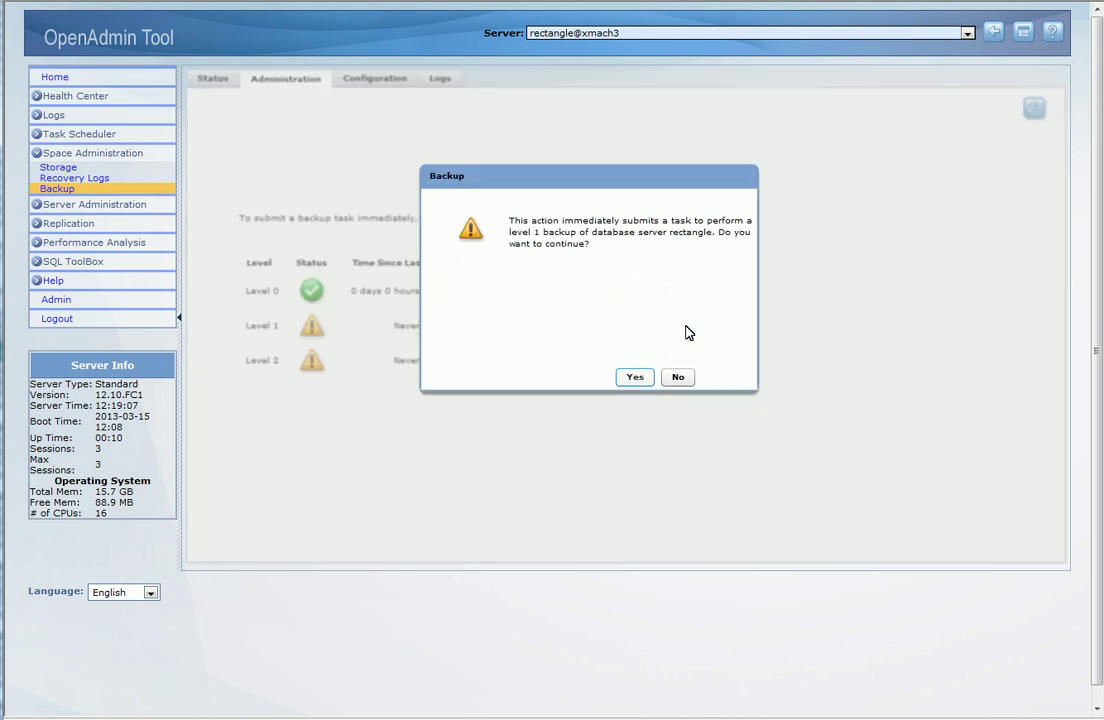
{"action": "left_click", "coordinate": [634, 377]}
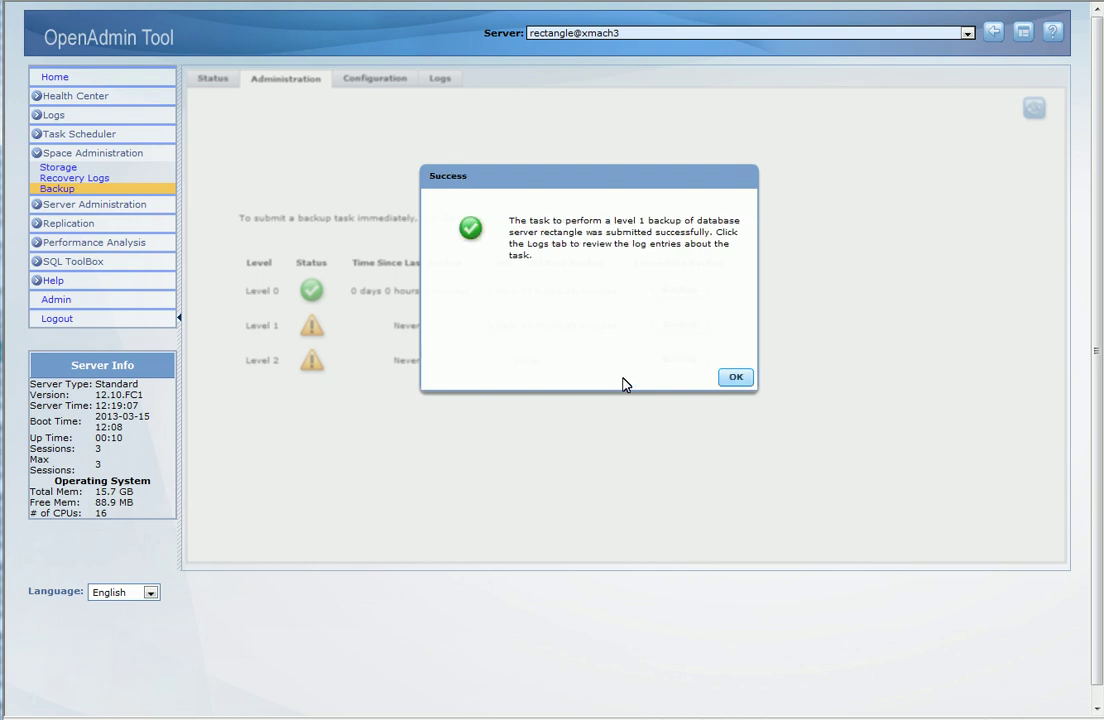
{"action": "left_click", "coordinate": [737, 377]}
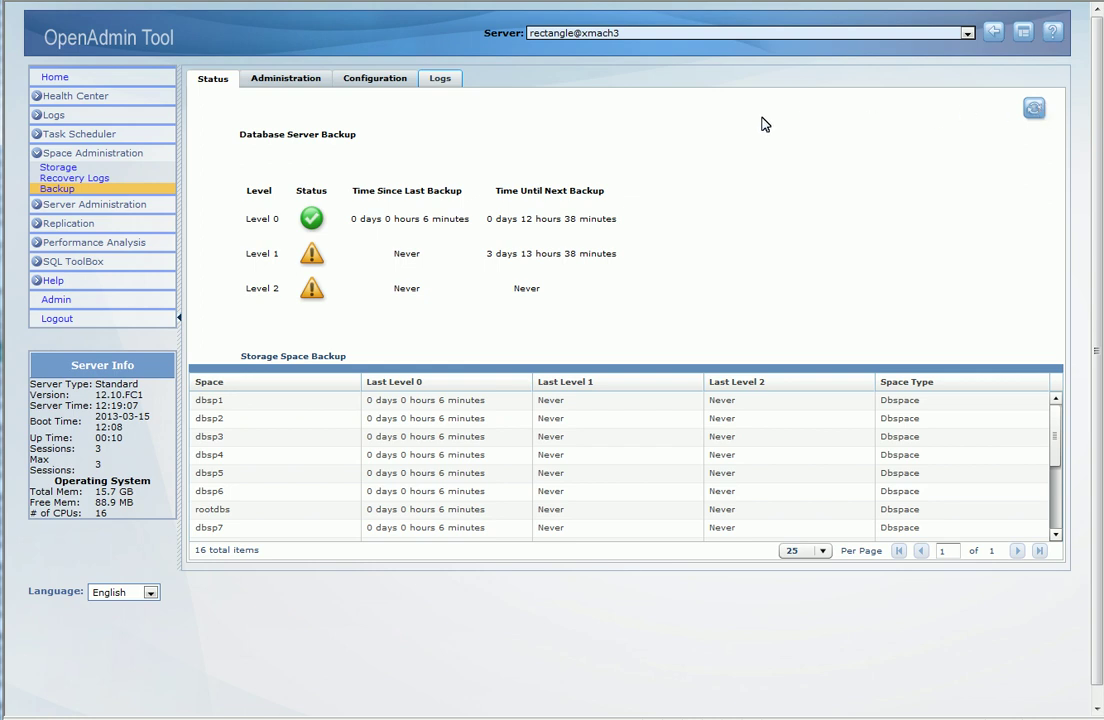
{"action": "left_click", "coordinate": [440, 80]}
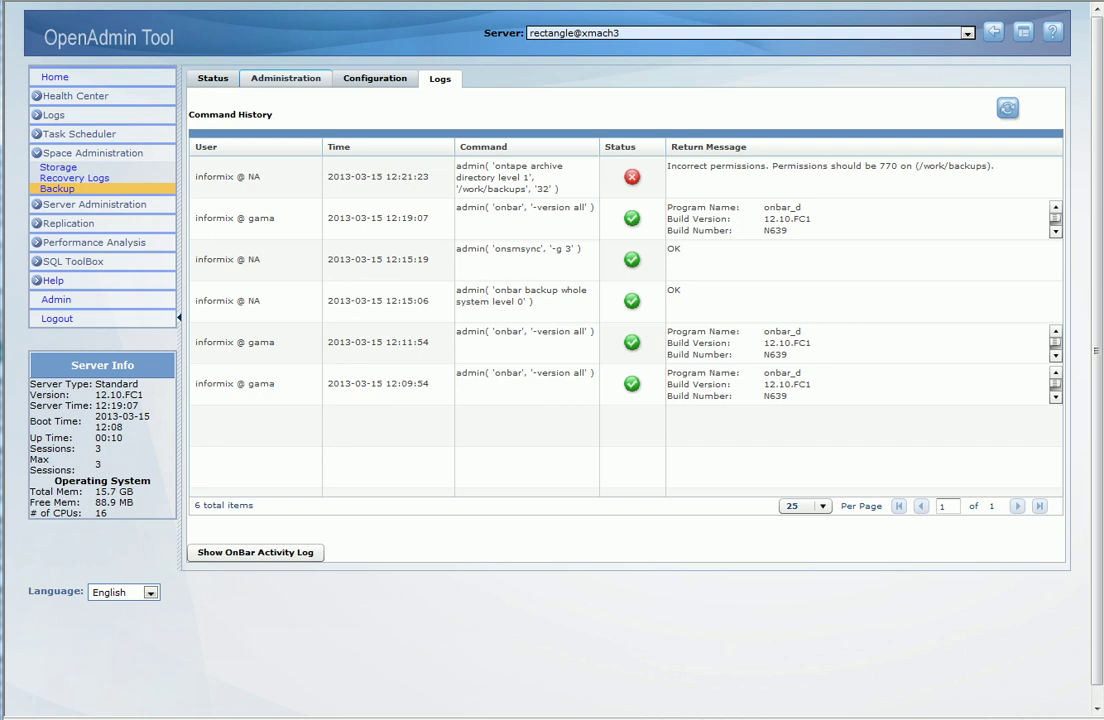
Submit the immediate level 1 backup task again and review its return message in the backup logs
{"action": "left_click", "coordinate": [259, 78]}
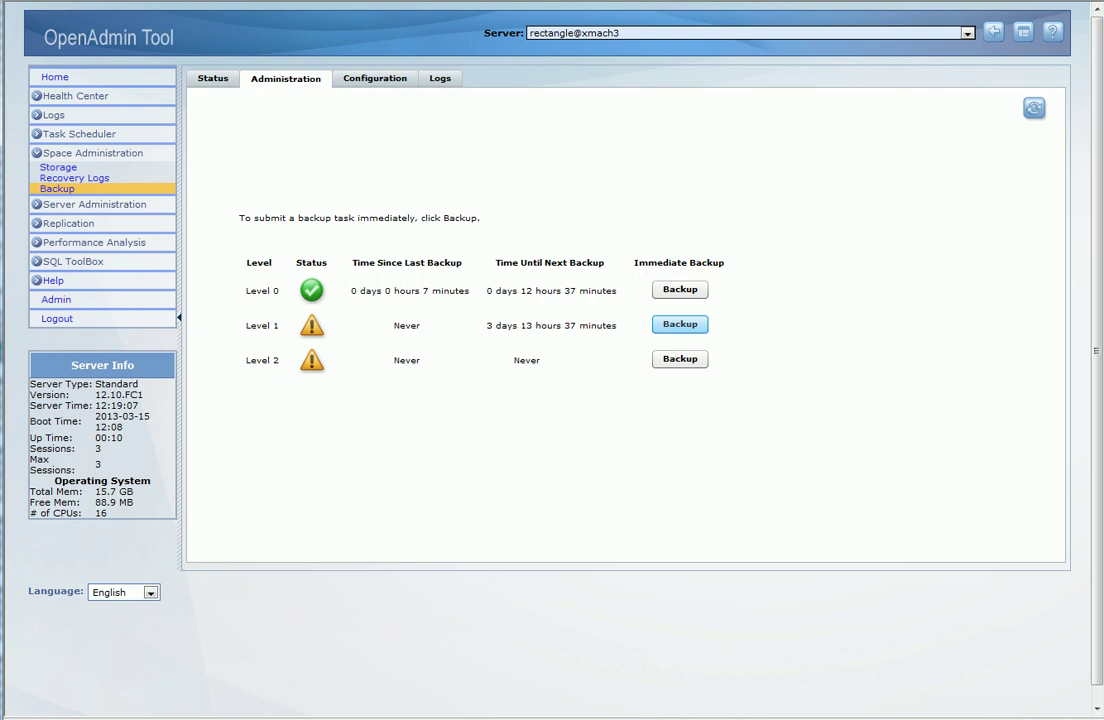
{"action": "left_click", "coordinate": [680, 325]}
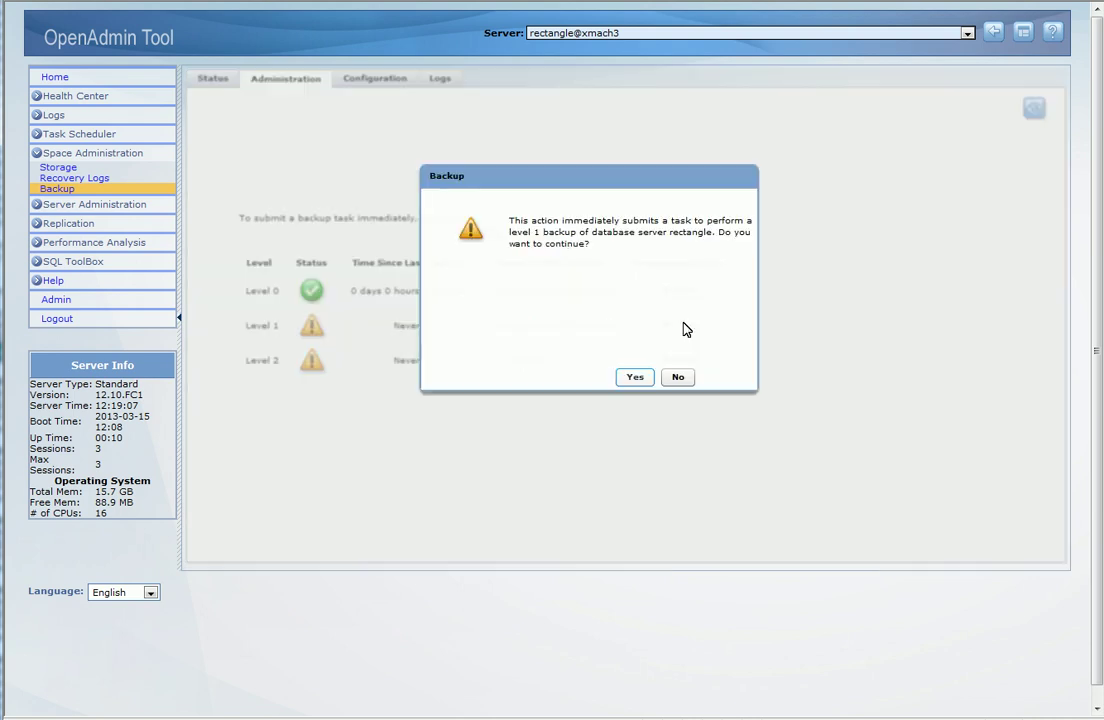
{"action": "left_click", "coordinate": [635, 377]}
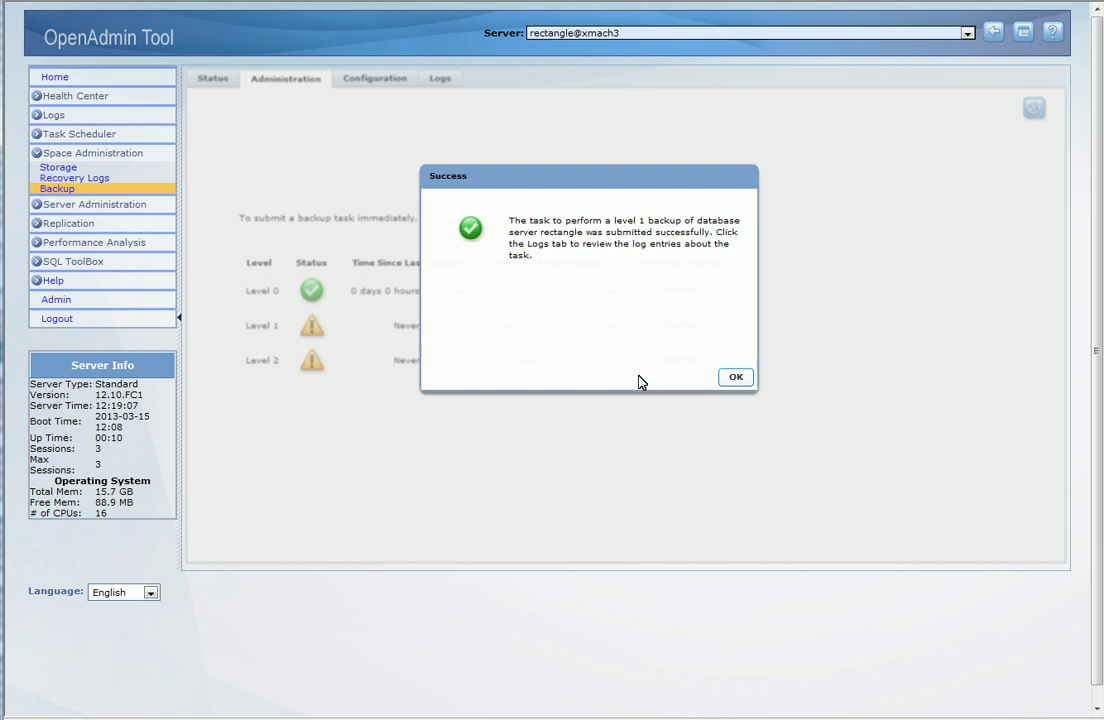
{"action": "left_click", "coordinate": [733, 379]}
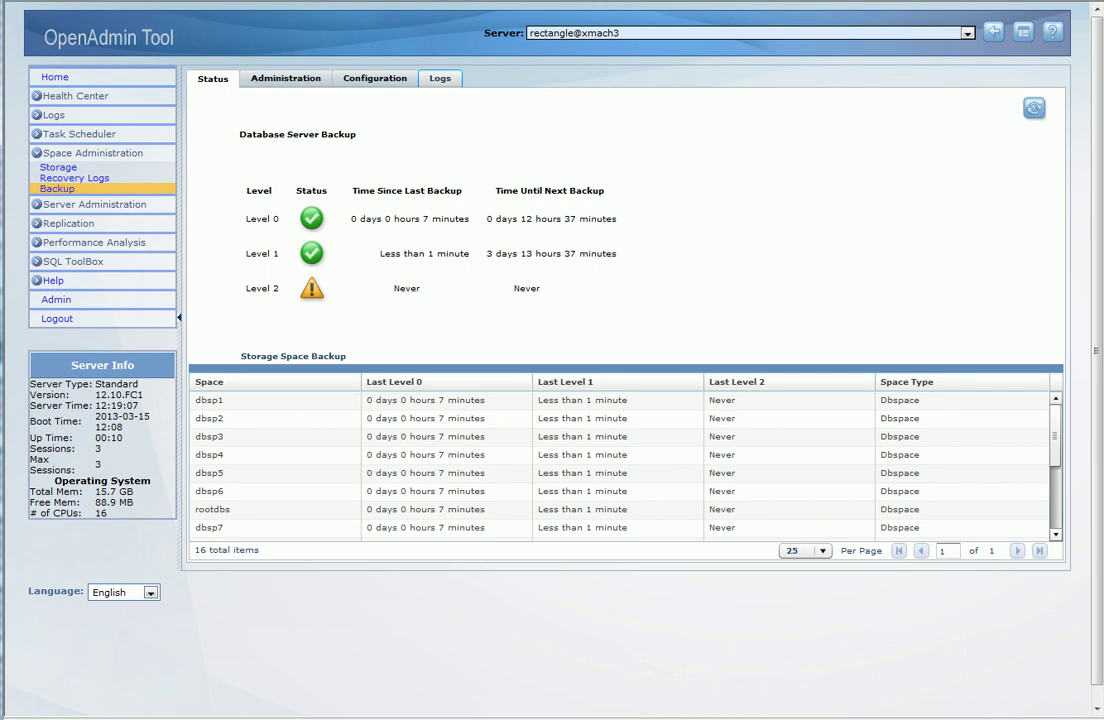
{"action": "left_click", "coordinate": [440, 78]}
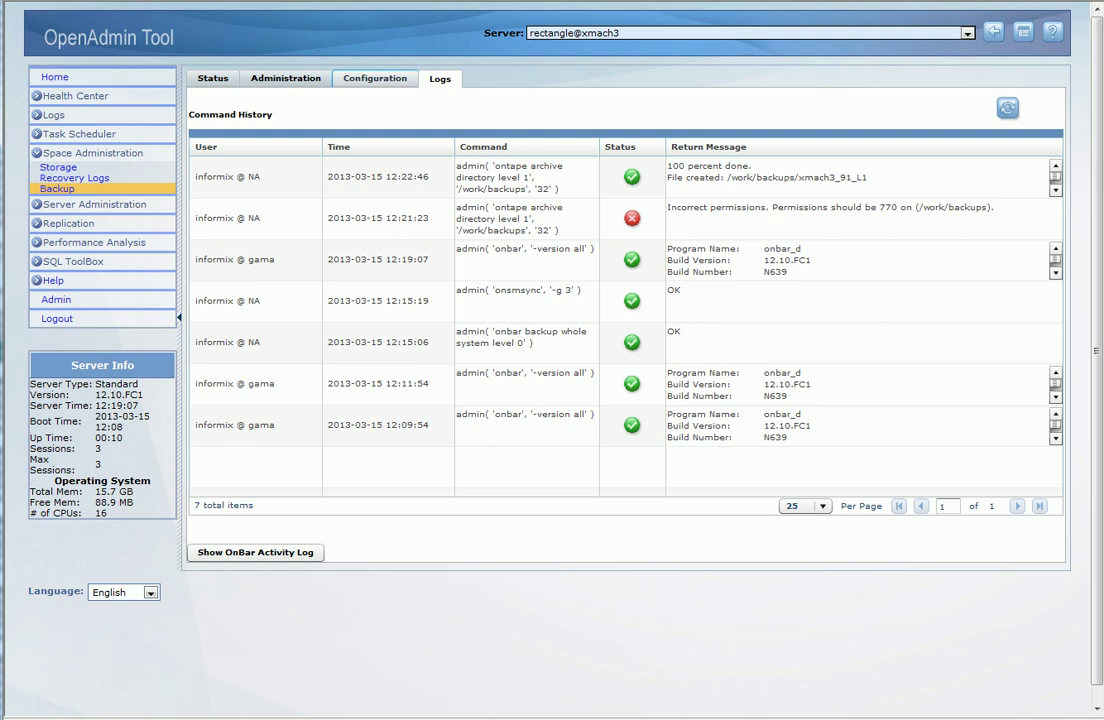
Update the ontape schedule to enable level 2 backups on Thursday at 03:00:00, and check the database server's backup status
{"action": "left_click", "coordinate": [381, 84]}
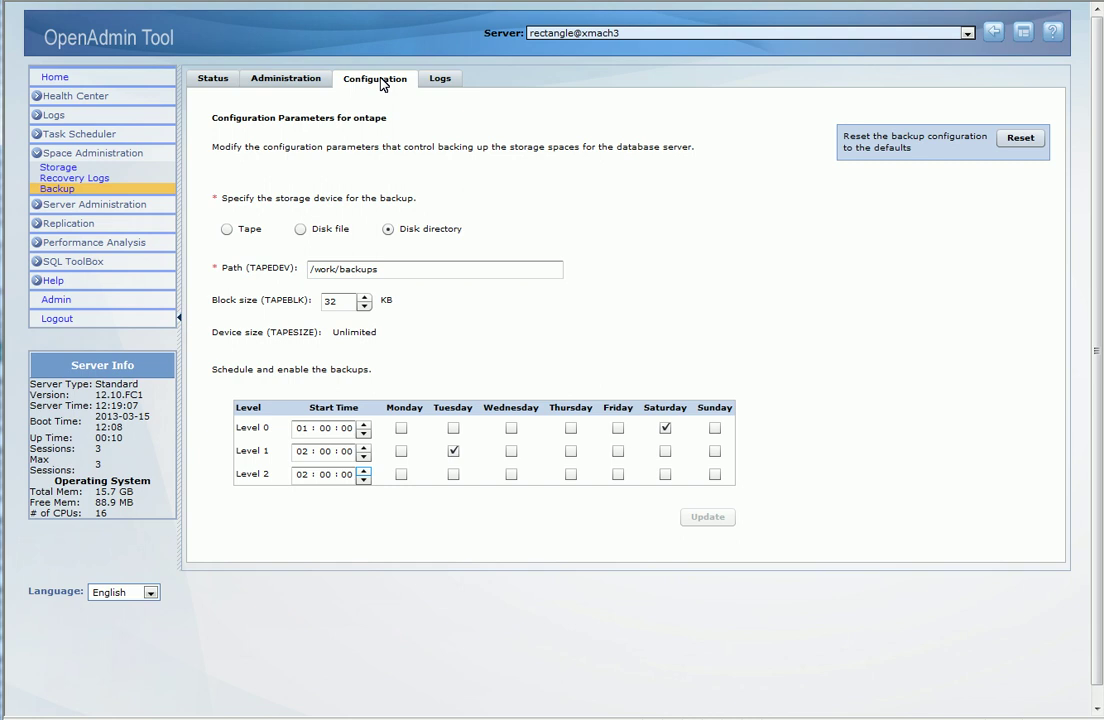
{"action": "left_click", "coordinate": [365, 478]}
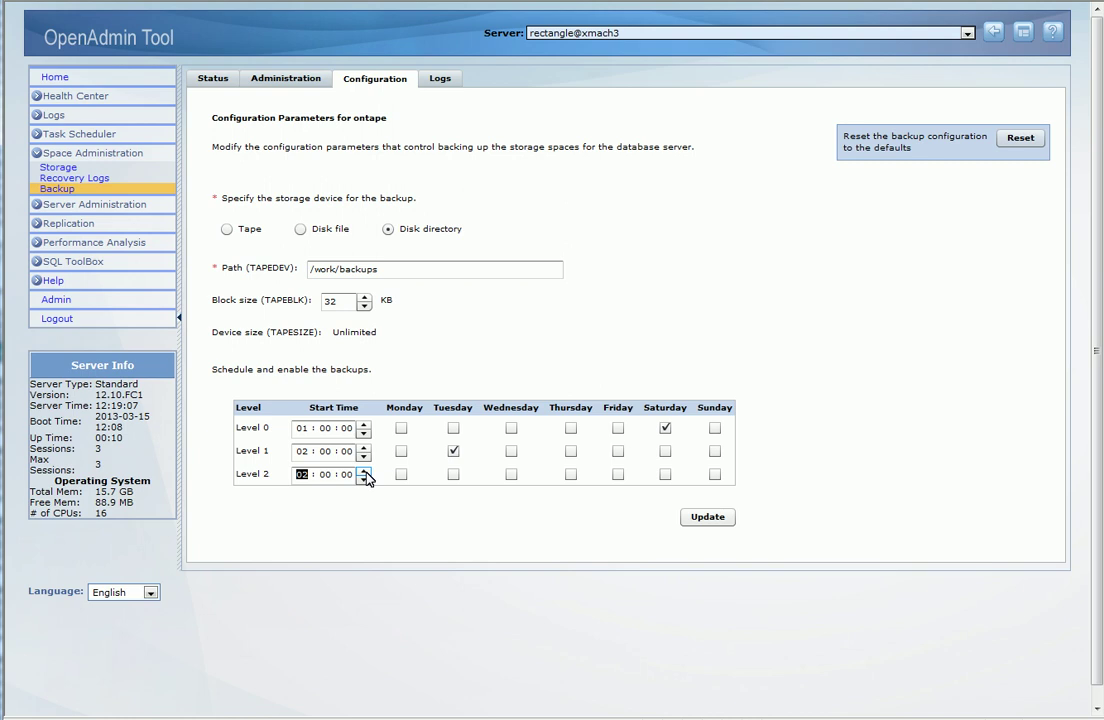
{"action": "left_click", "coordinate": [365, 470]}
{"action": "left_click", "coordinate": [570, 475]}
{"action": "left_click", "coordinate": [707, 518]}
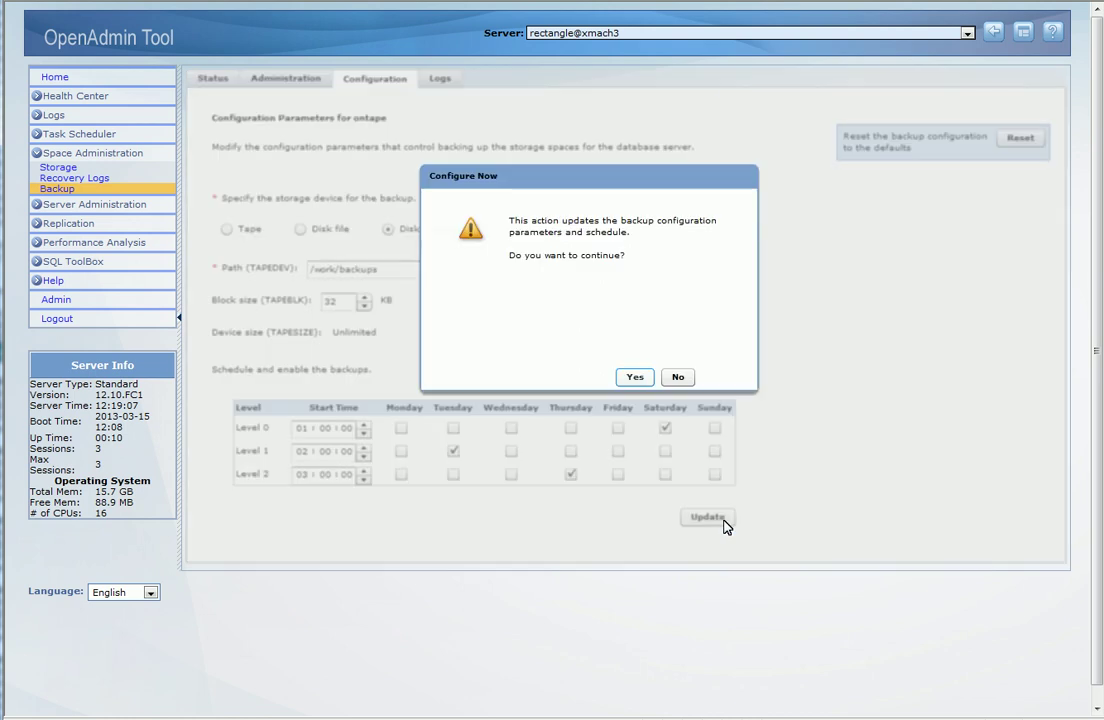
{"action": "left_click", "coordinate": [635, 378]}
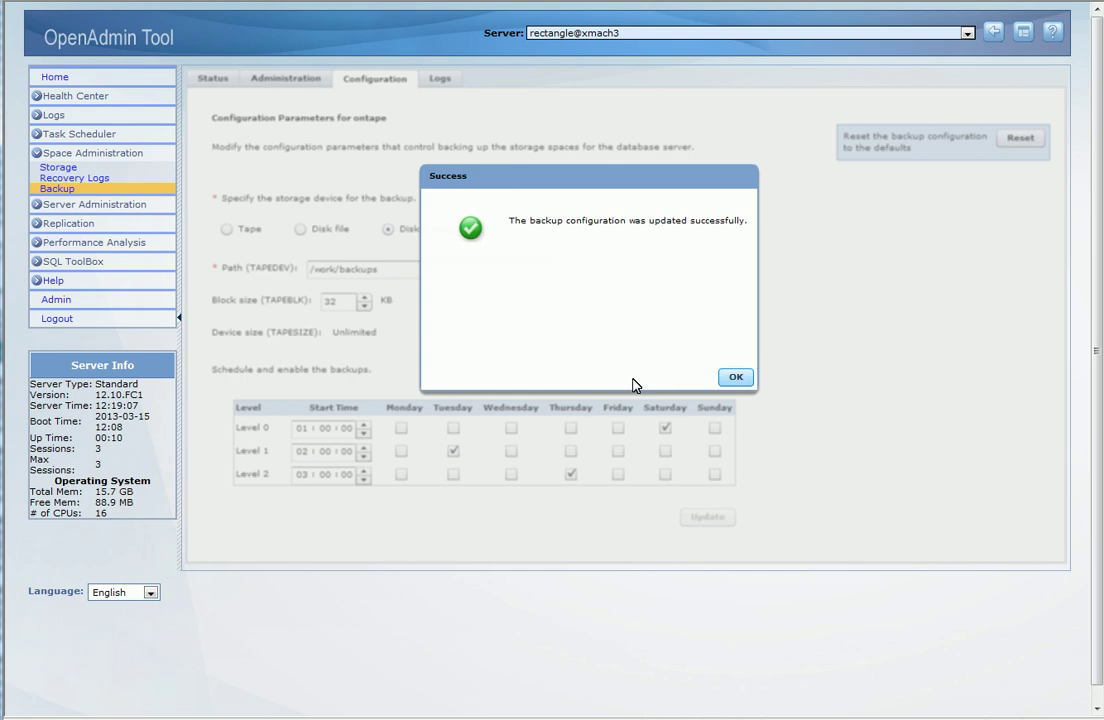
{"action": "left_click", "coordinate": [735, 378]}
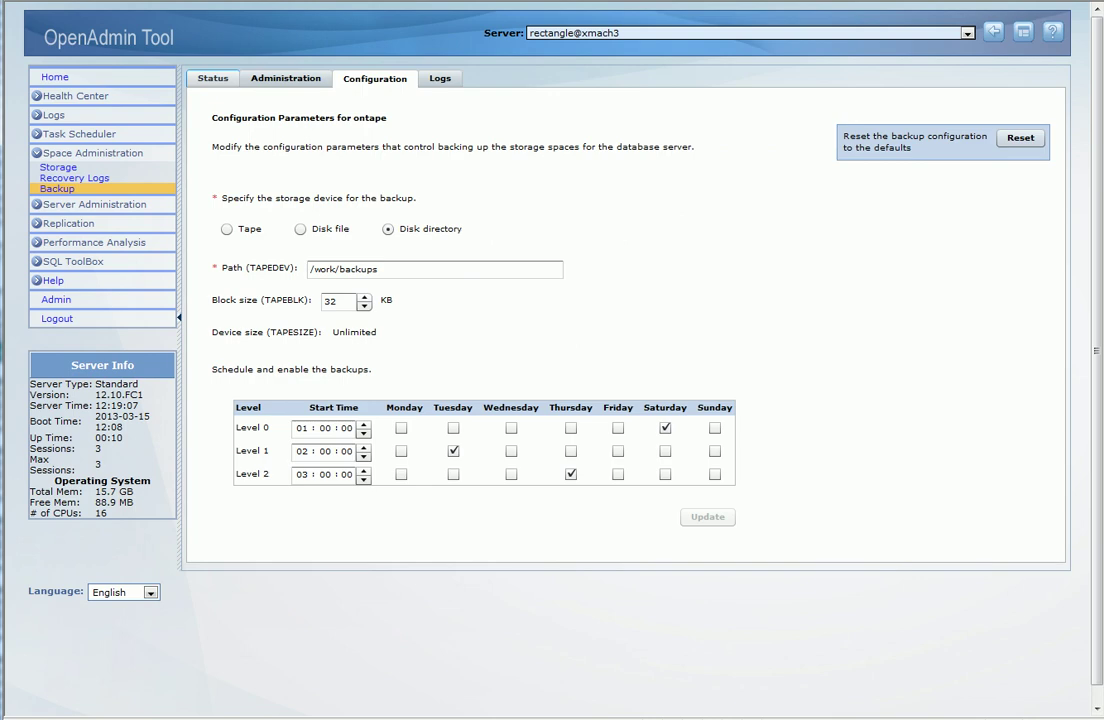
{"action": "left_click", "coordinate": [216, 78]}
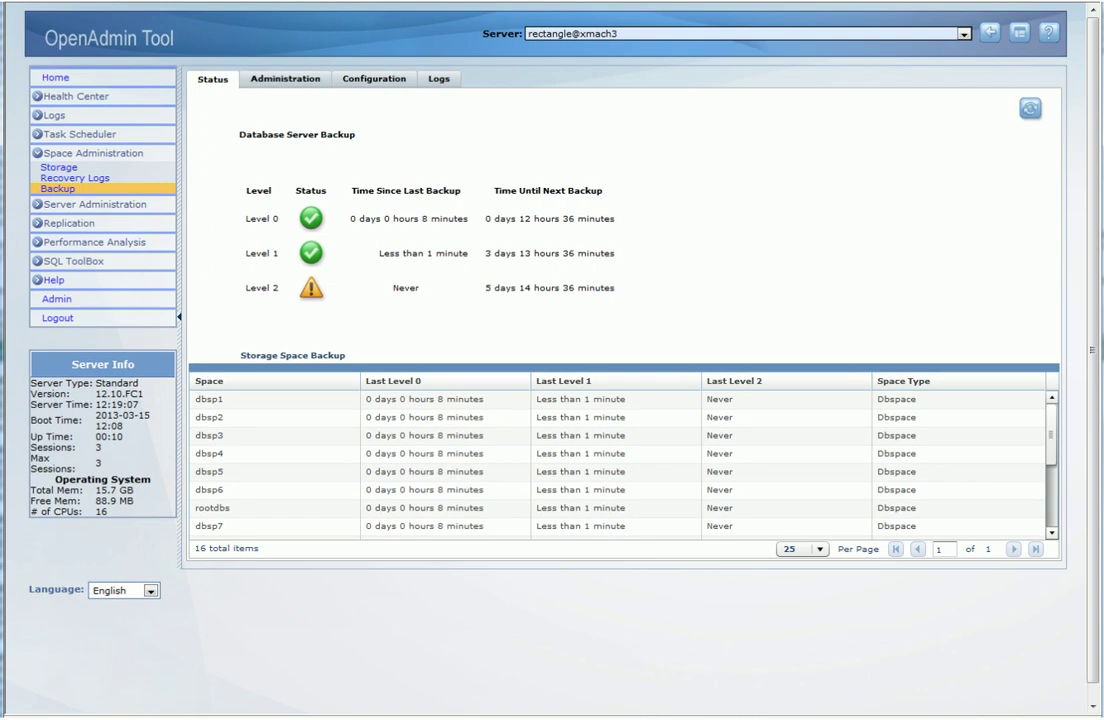